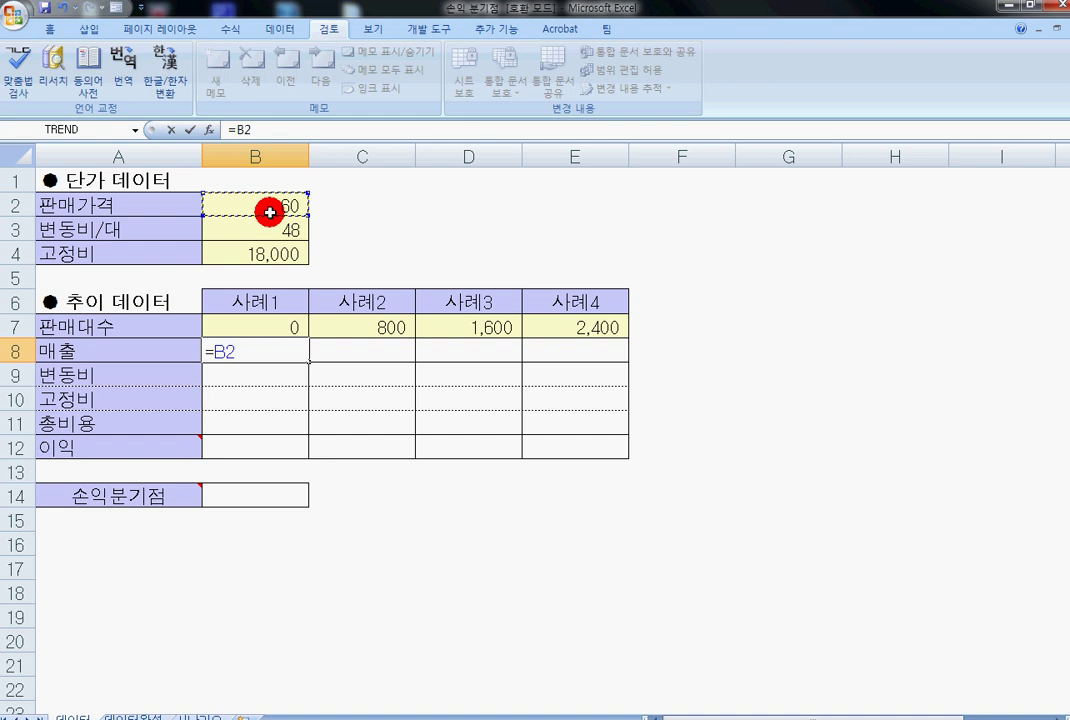
- Complete the 매출 formula in B8 as =$B$2*B7 and fill it across to E8
key("F4")
type("*")
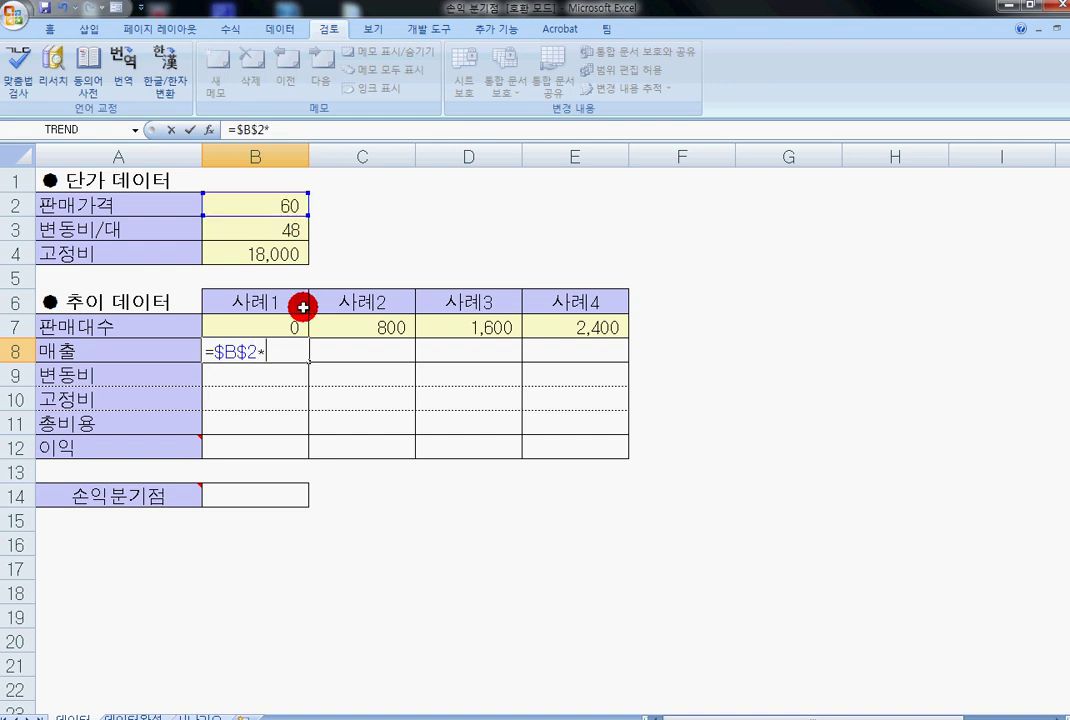
left_click(287, 328)
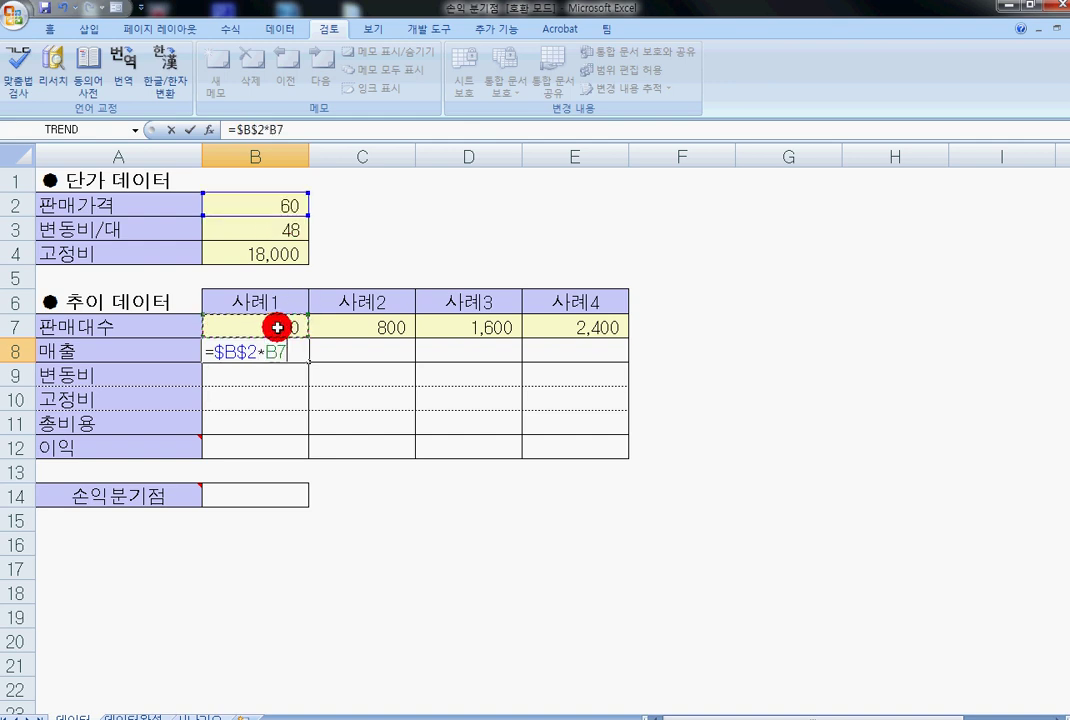
key("Return")
left_click(269, 351)
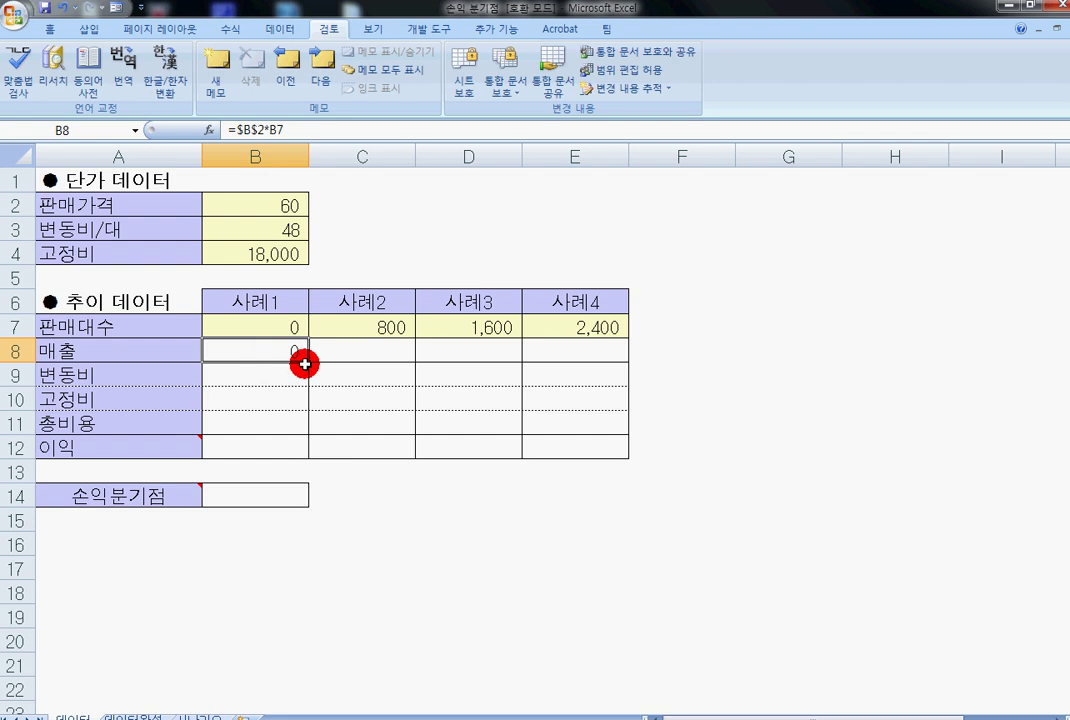
left_click_drag(310, 361, 602, 364)
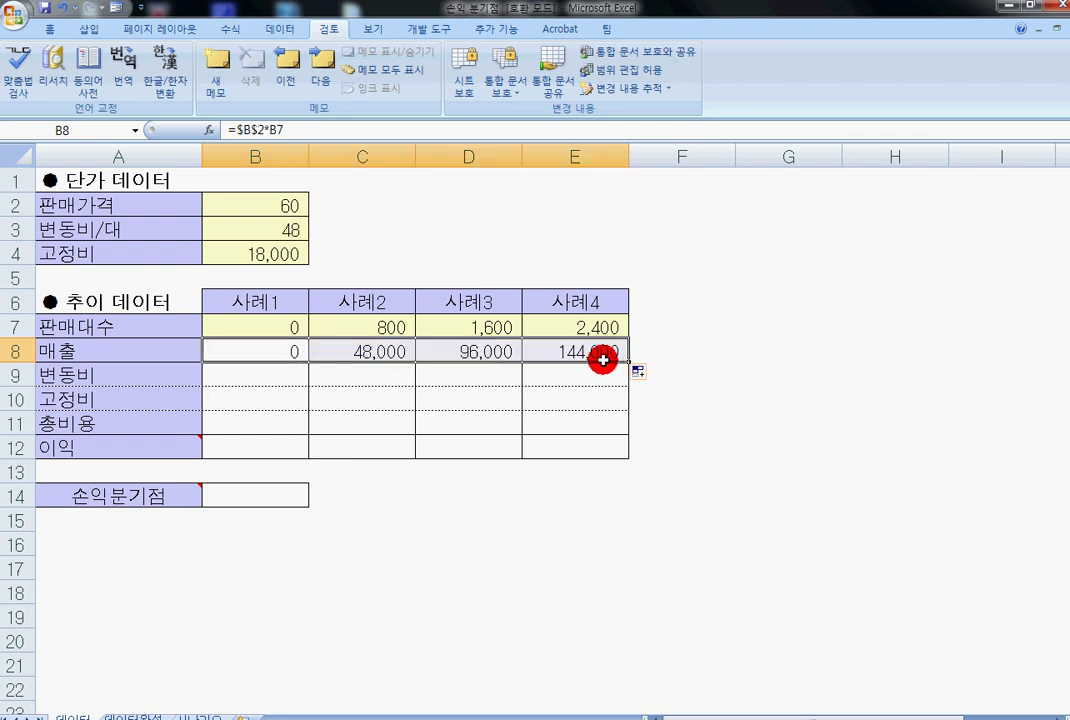
- Enter the 변동비 formula =$B$3*B7 in B9 and fill it across to E9
left_click(226, 379)
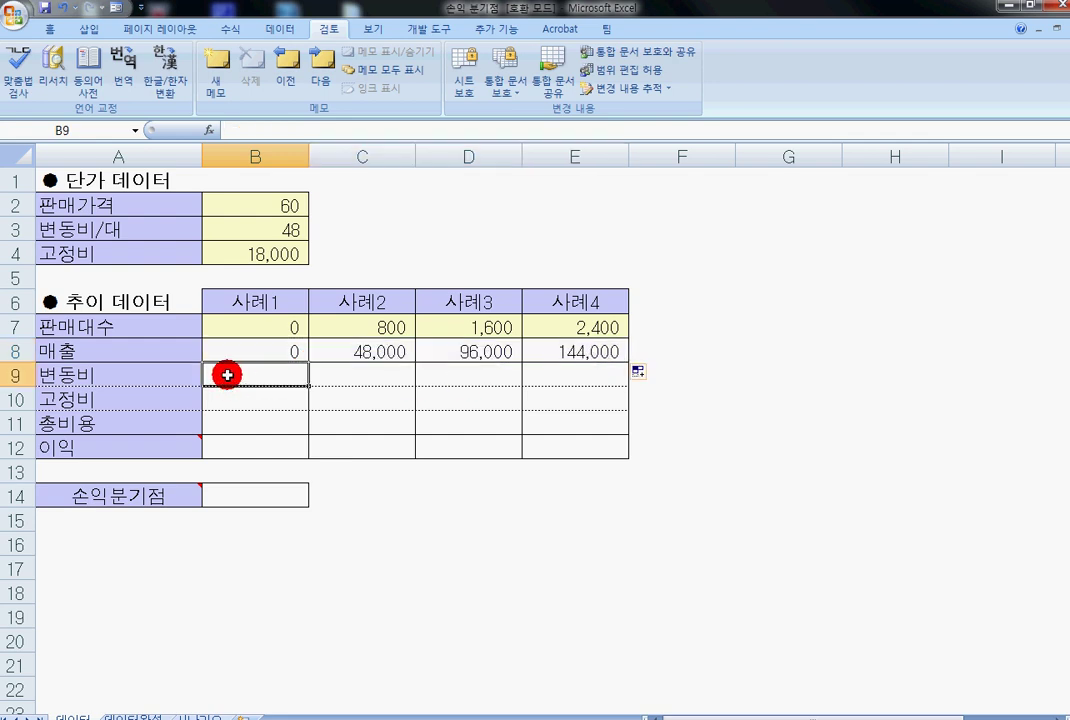
type("=")
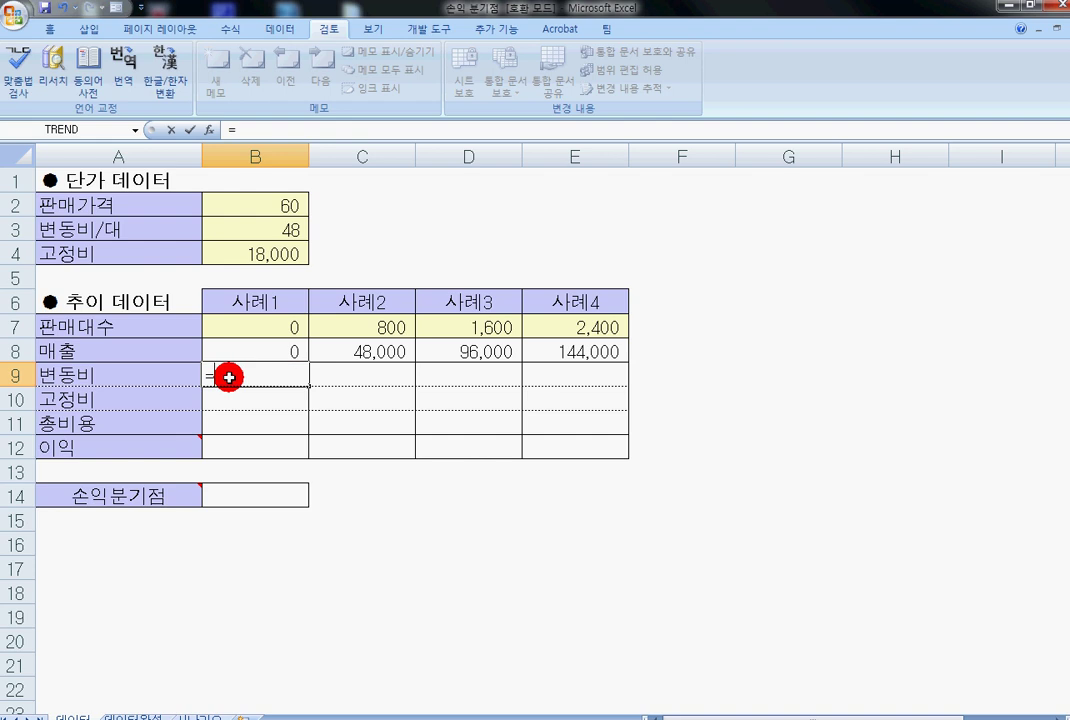
left_click(242, 231)
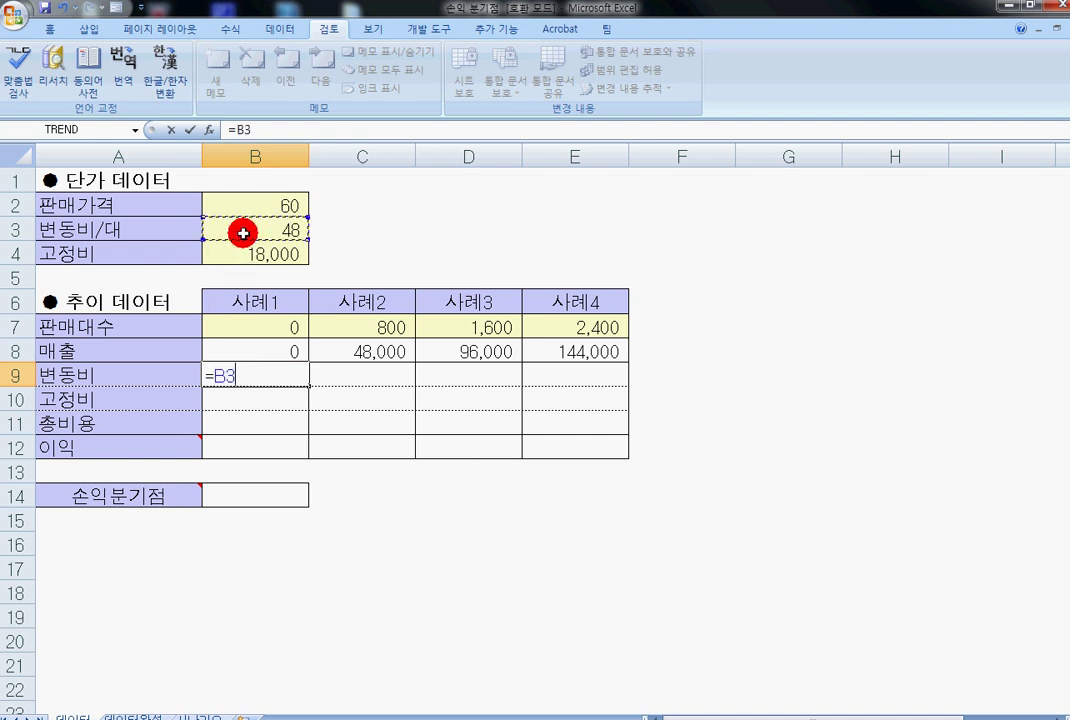
key("F4")
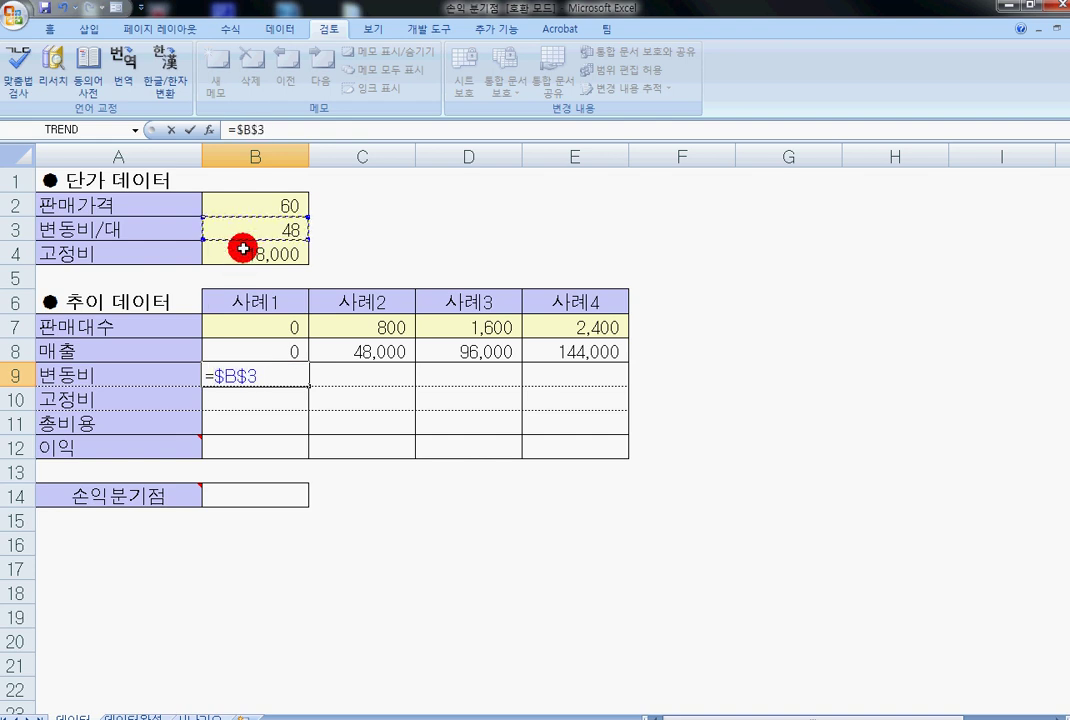
type("*")
left_click(264, 327)
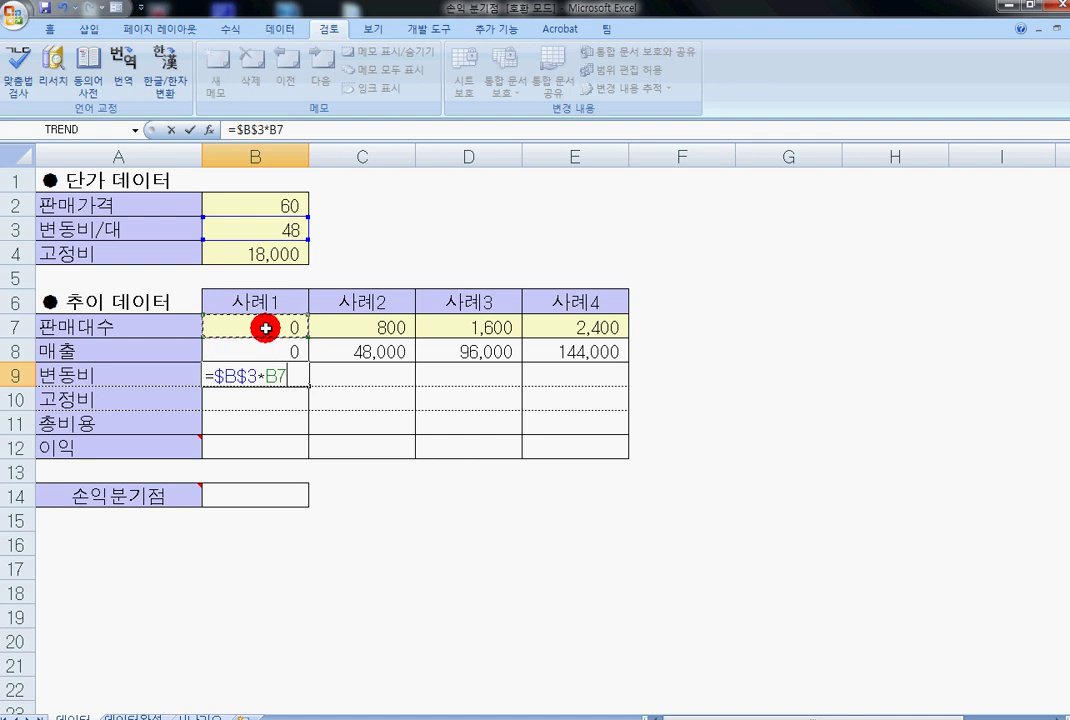
key("Return")
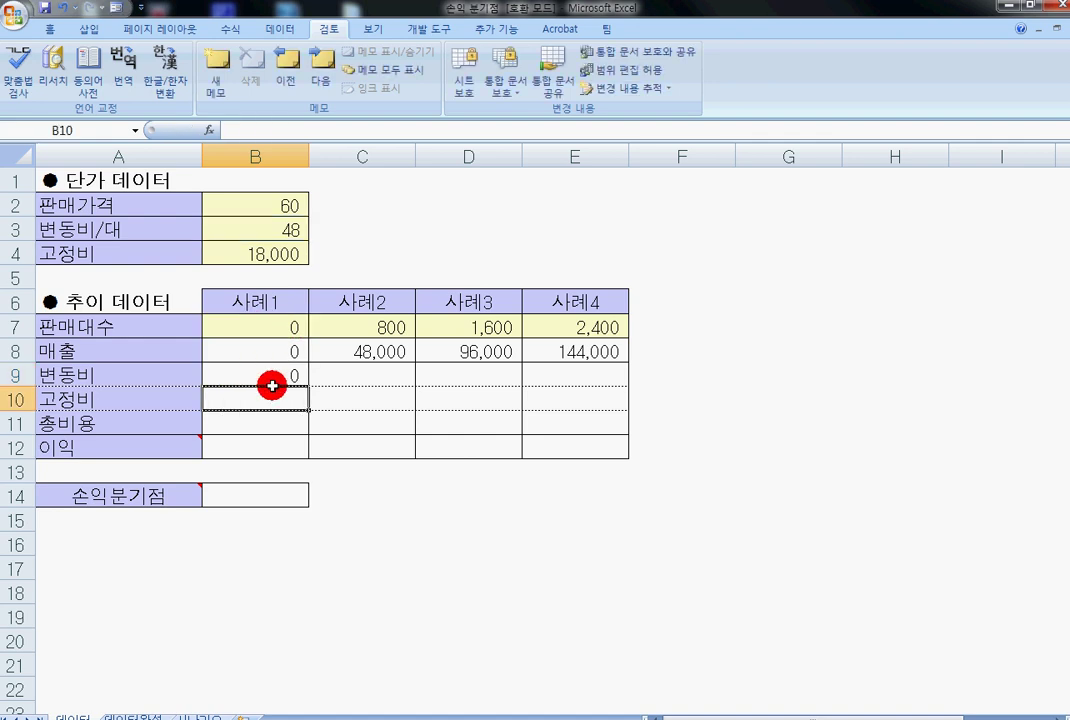
left_click(268, 374)
left_click_drag(304, 387, 604, 384)
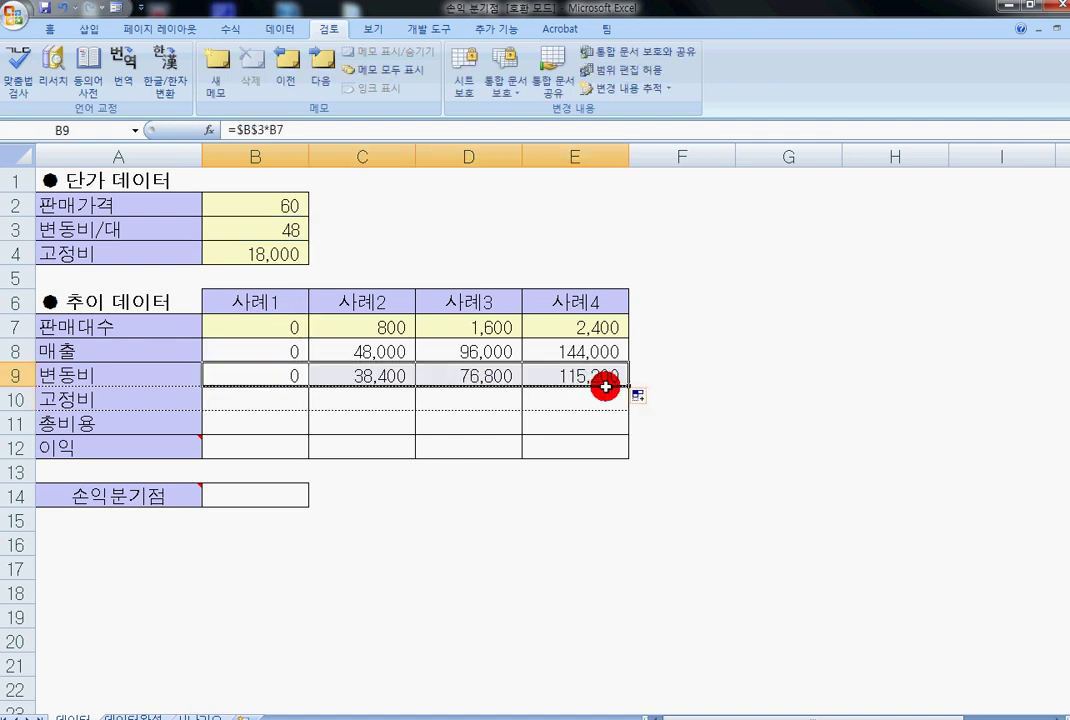
- Enter the 고정비 formula =B4 in B10
left_click(226, 406)
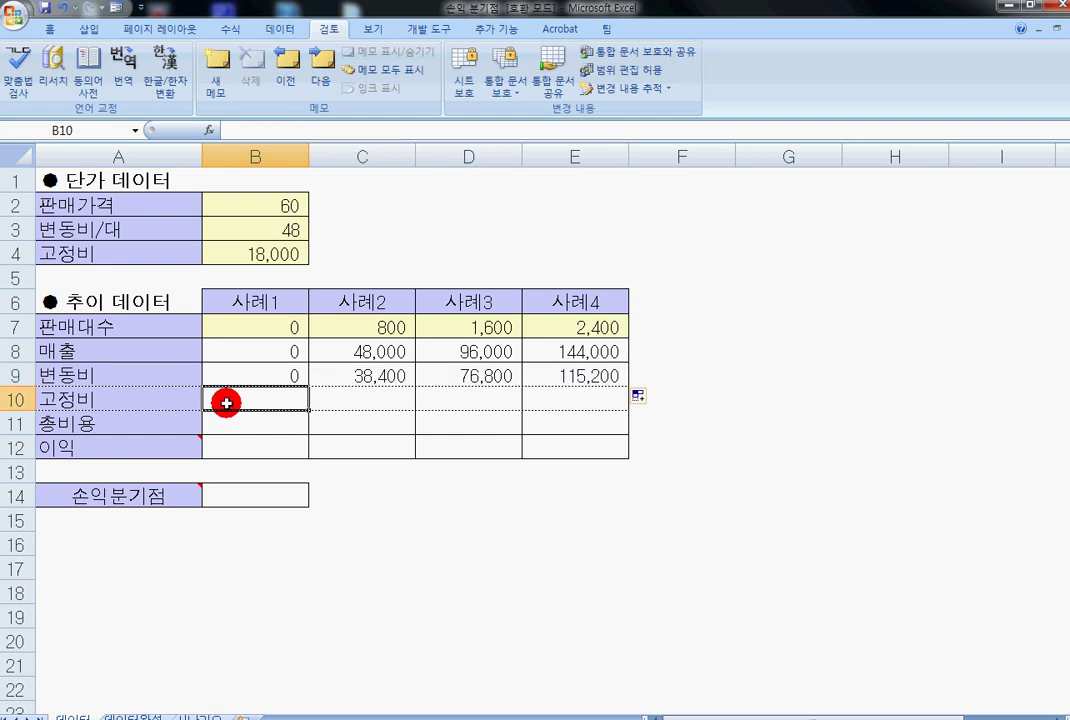
type("=")
left_click(246, 253)
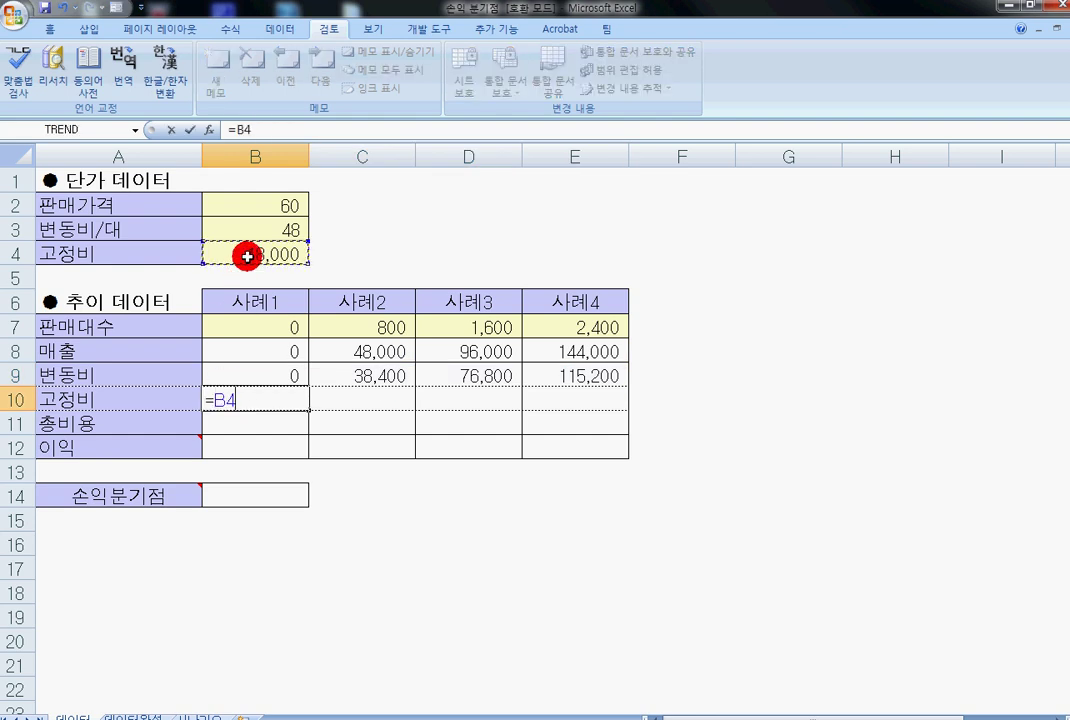
key("Return")
- Try to fill the relative 고정비 formula from B10 across to E10, and undo the fill
left_click(282, 401)
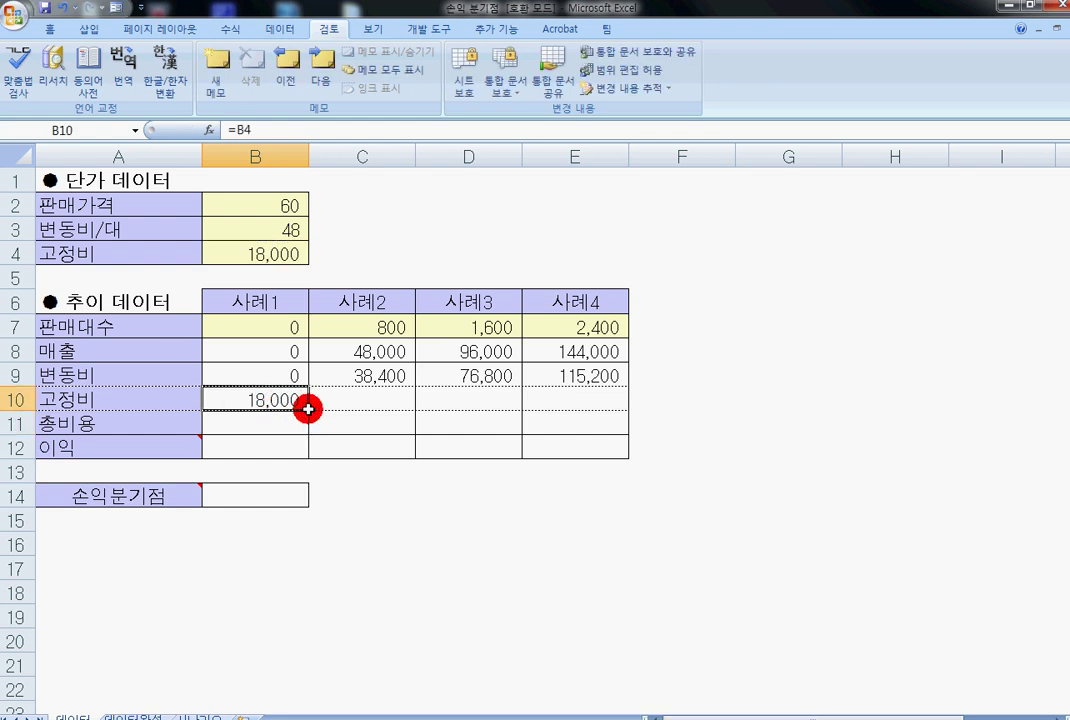
left_click_drag(307, 409, 581, 405)
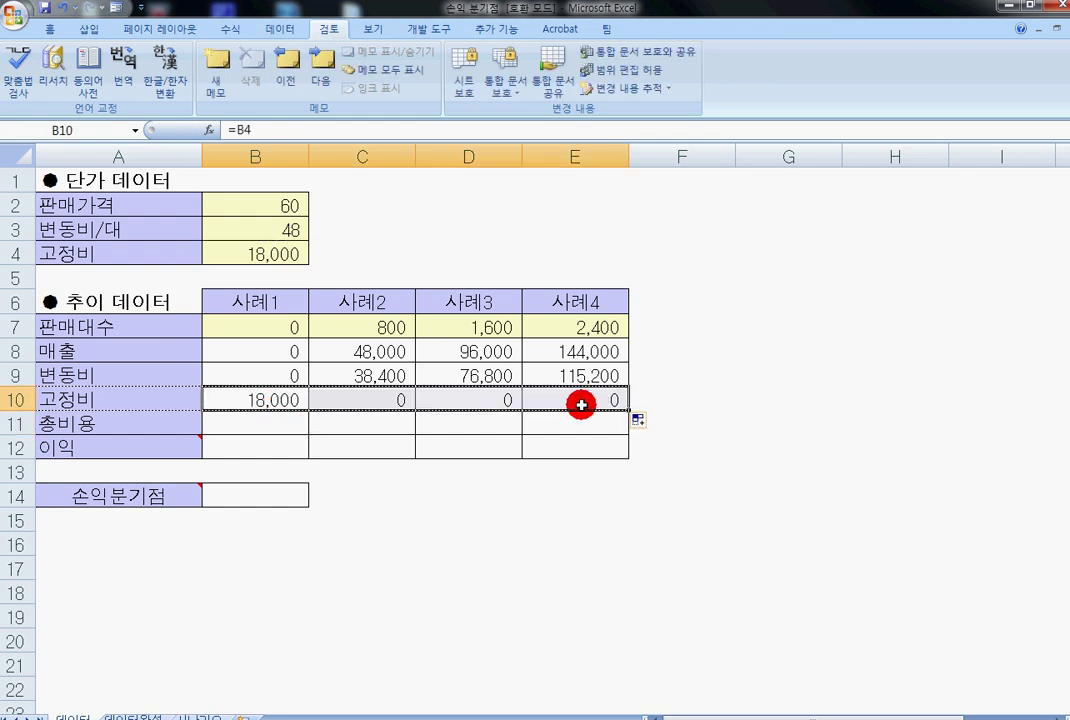
key("ctrl+z")
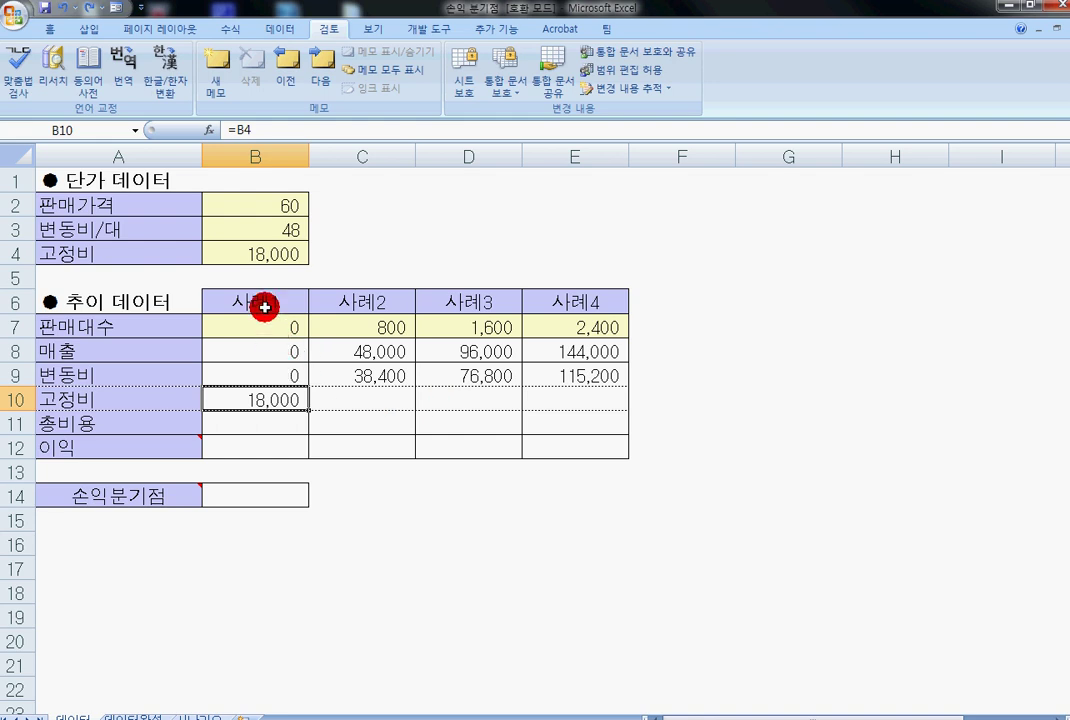
- Make the B4 reference in B10's 고정비 formula absolute and fill the formula across to E10
left_click(258, 129)
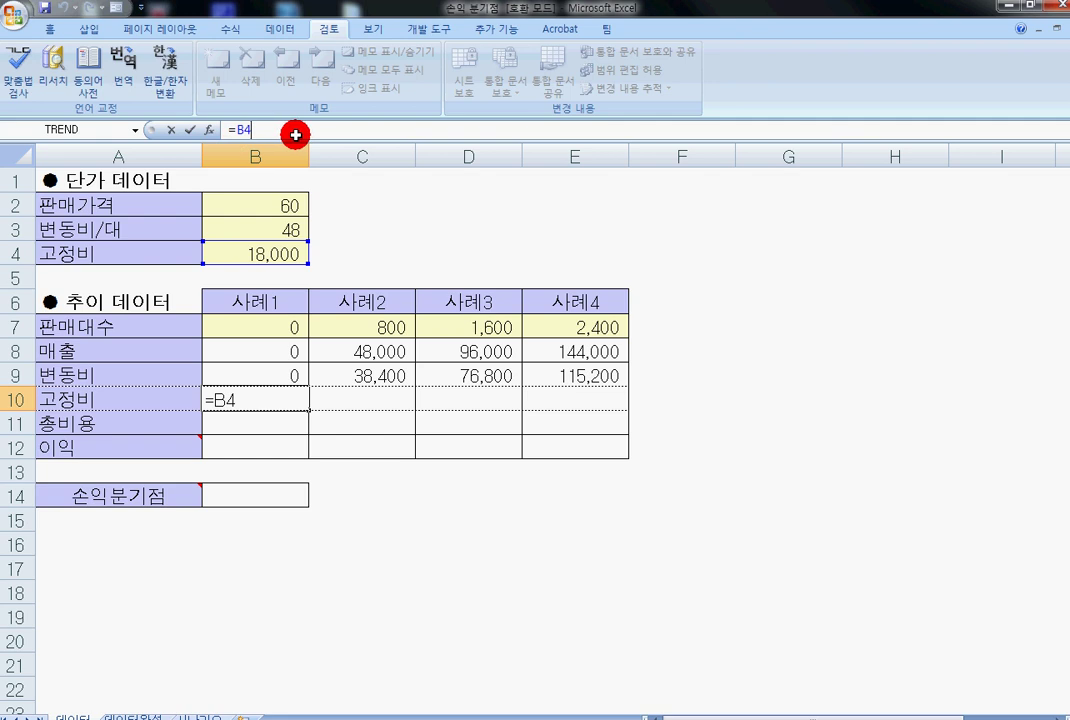
key("Return")
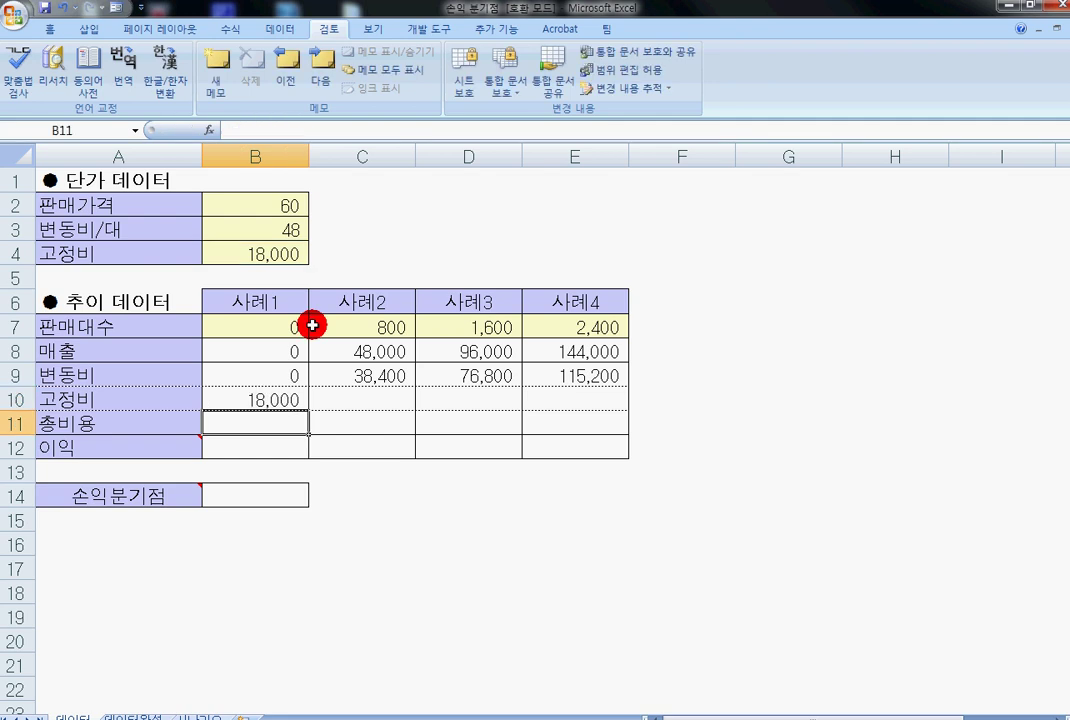
left_click(304, 407)
left_click_drag(309, 409, 580, 406)
- Enter the 총비용 formula =B9+B10 in B11 and fill it across to E11
left_click(253, 428)
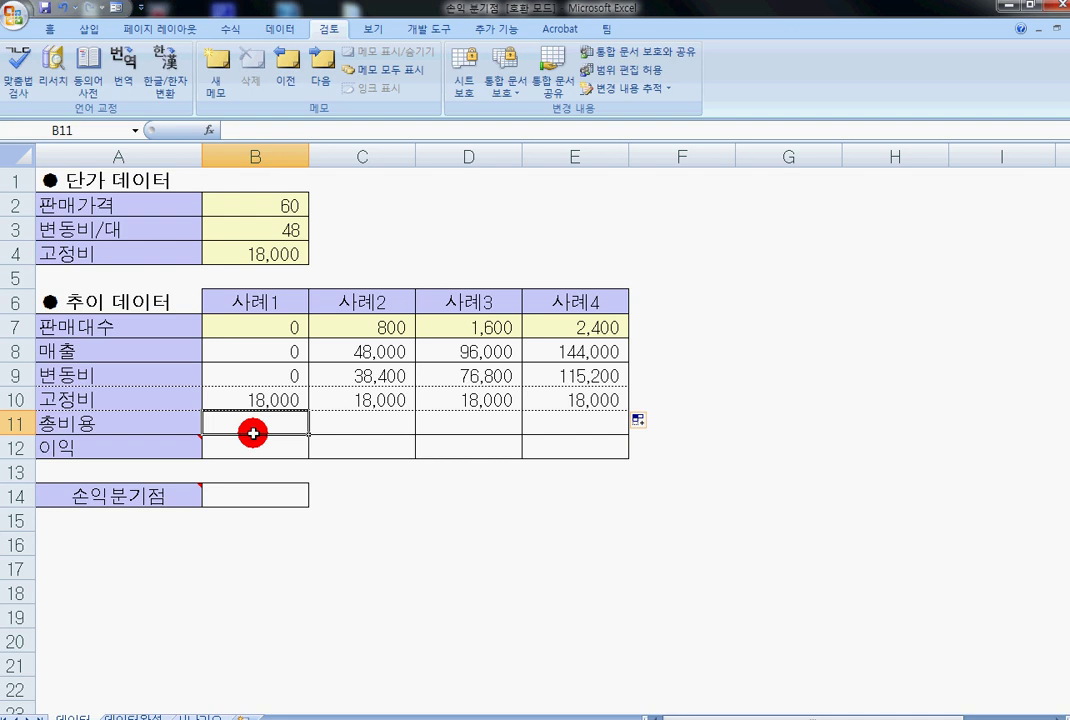
type("=")
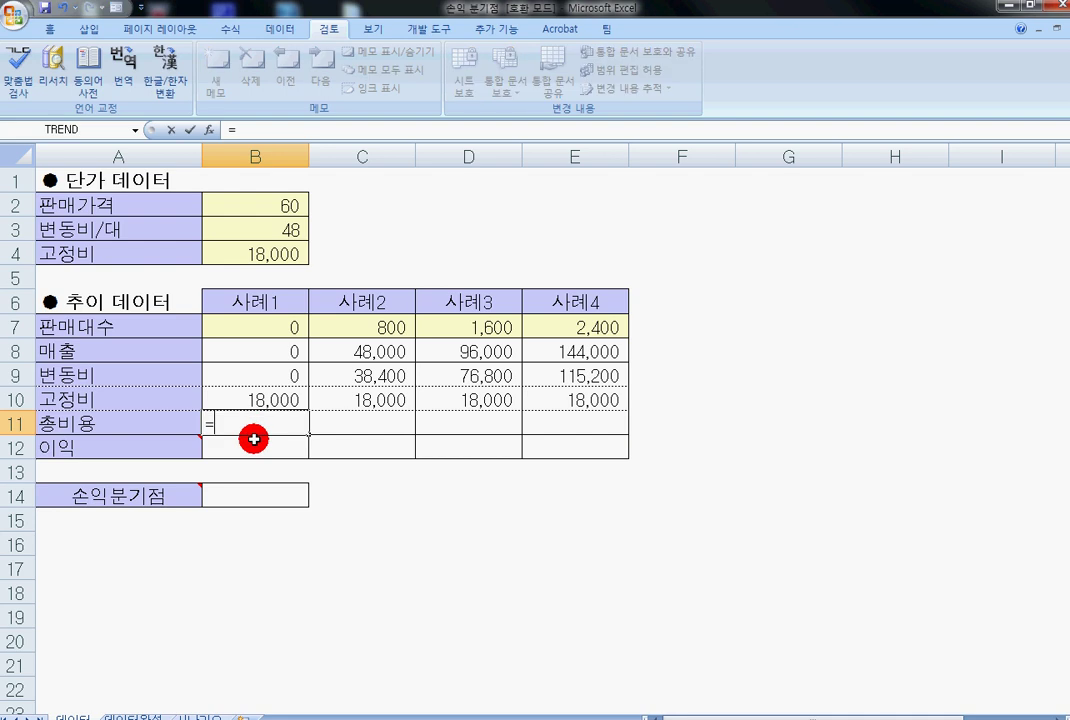
left_click(250, 379)
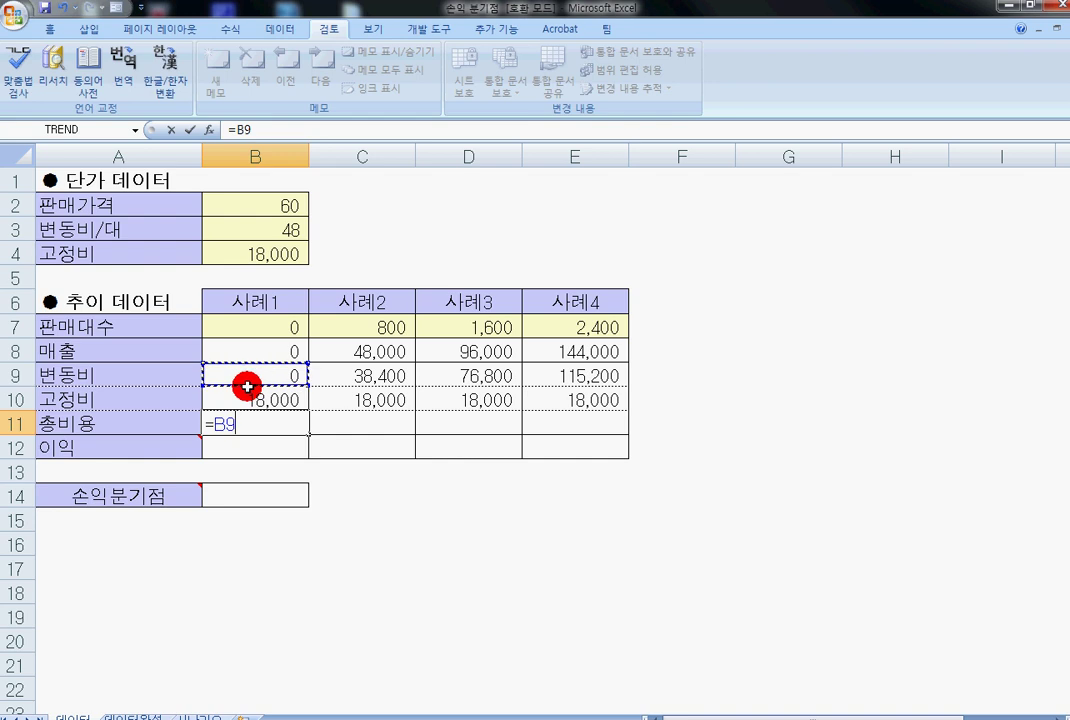
left_click(261, 401)
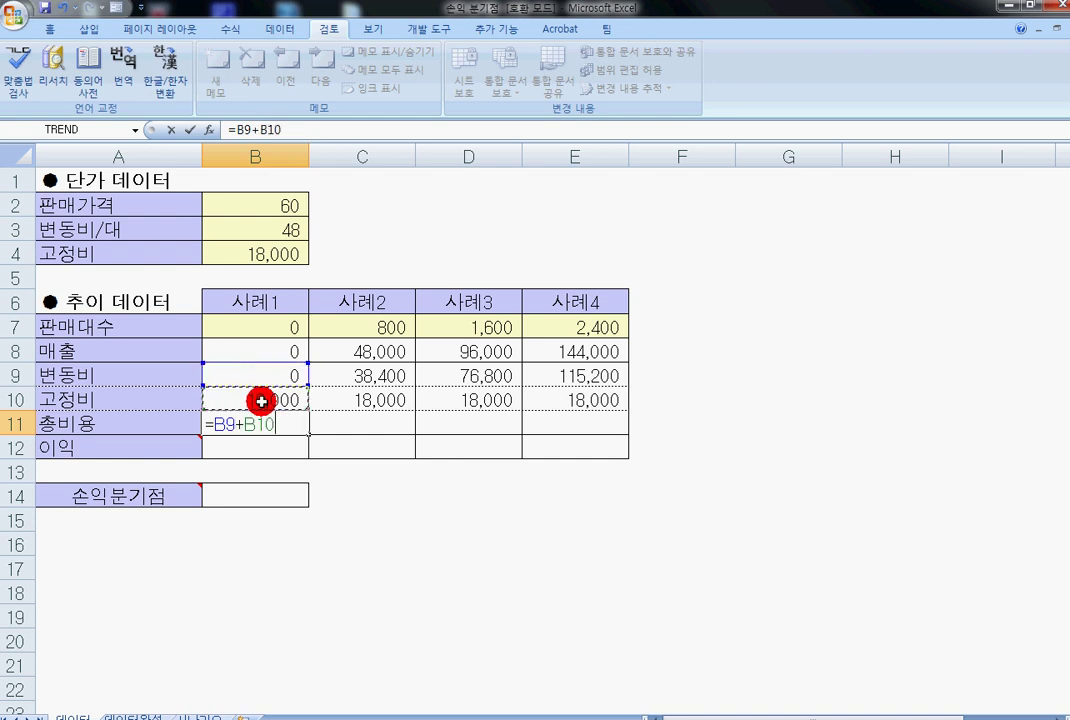
key("Return")
left_click(296, 430)
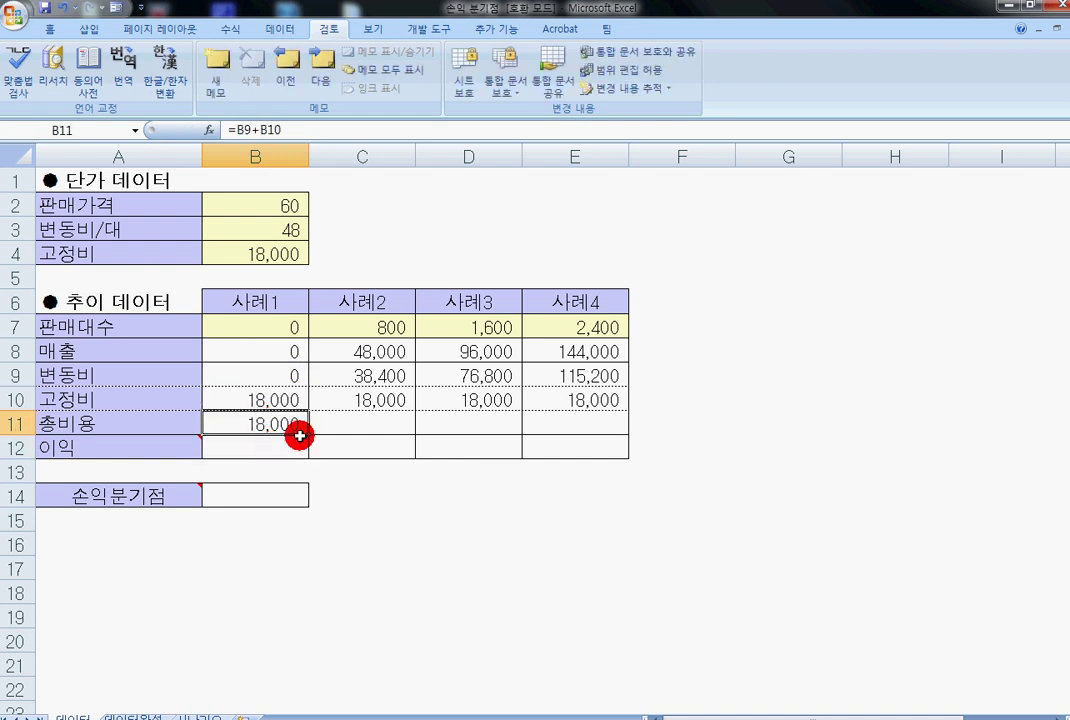
left_click_drag(306, 434, 589, 433)
- Show the memo attached to the 이익 label in A12 to read how profit is calculated
left_click(222, 449)
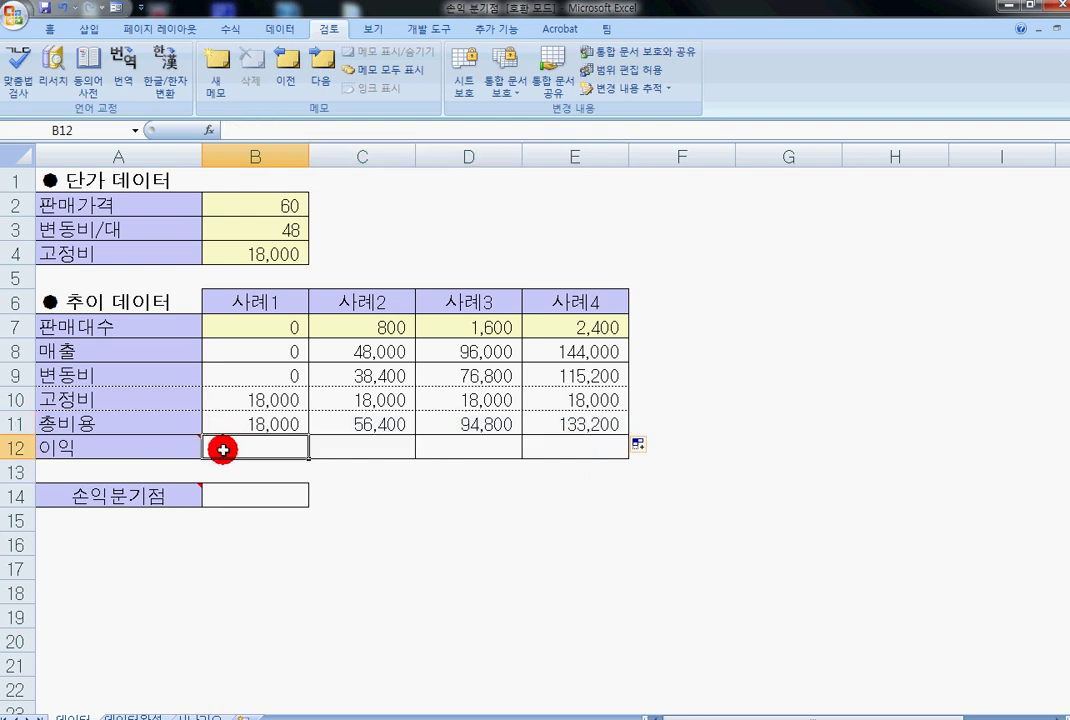
left_click(165, 455)
left_click(368, 51)
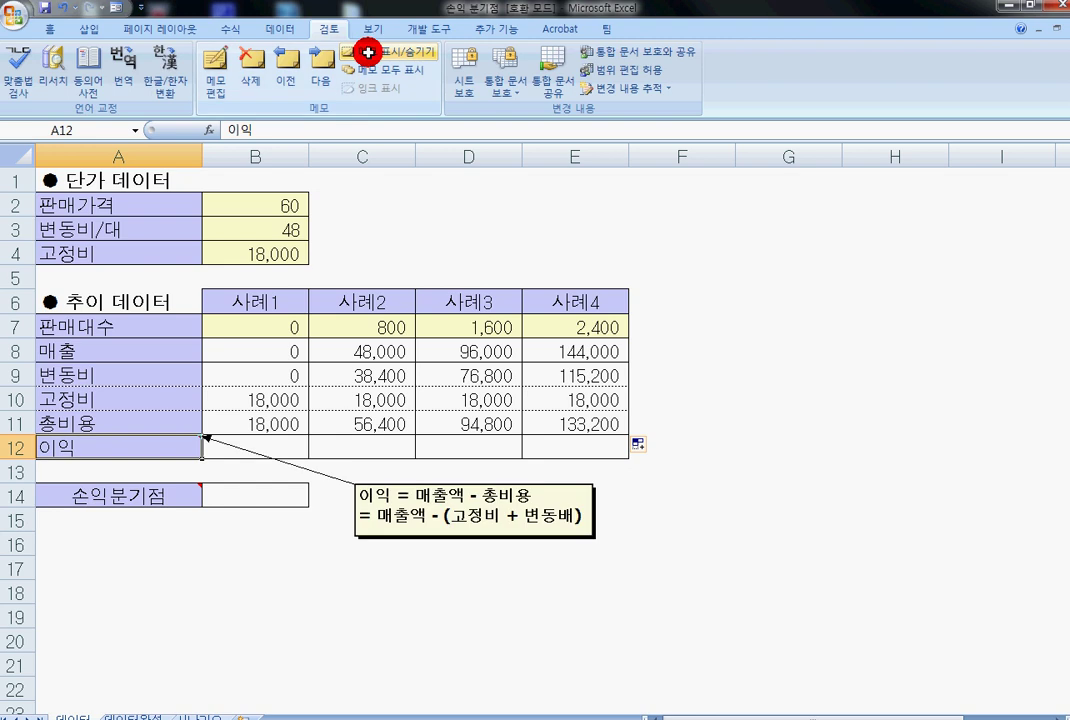
- Enter the 이익 formula =B8-(B11) in B12 and fill it across to E12
left_click(271, 443)
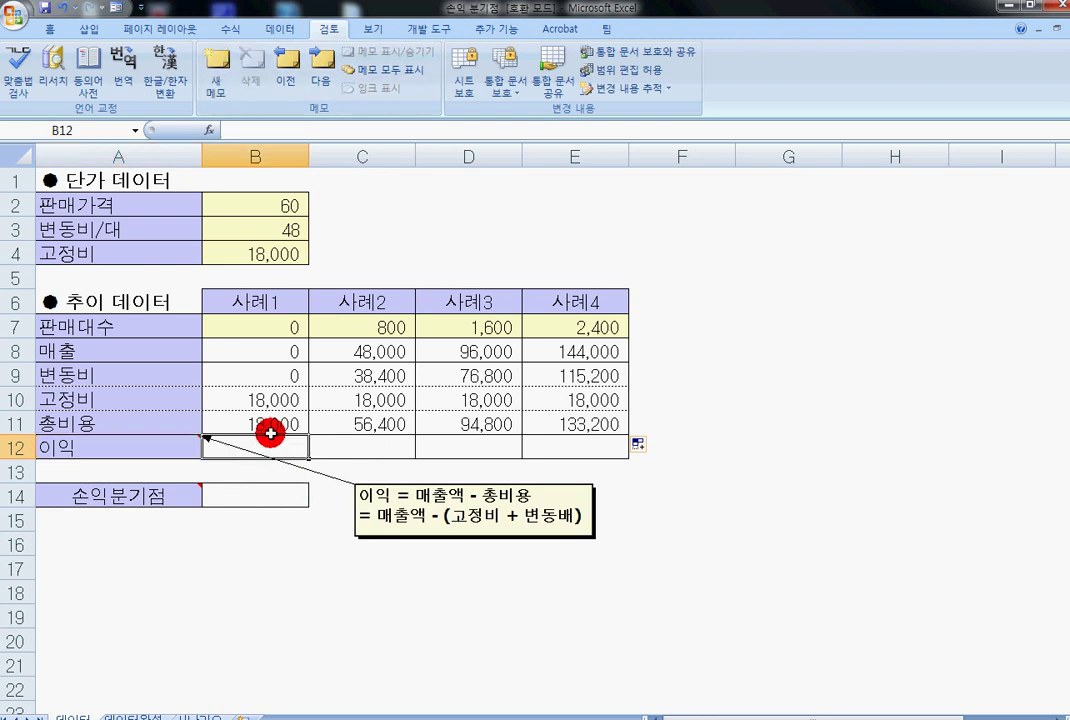
type("=")
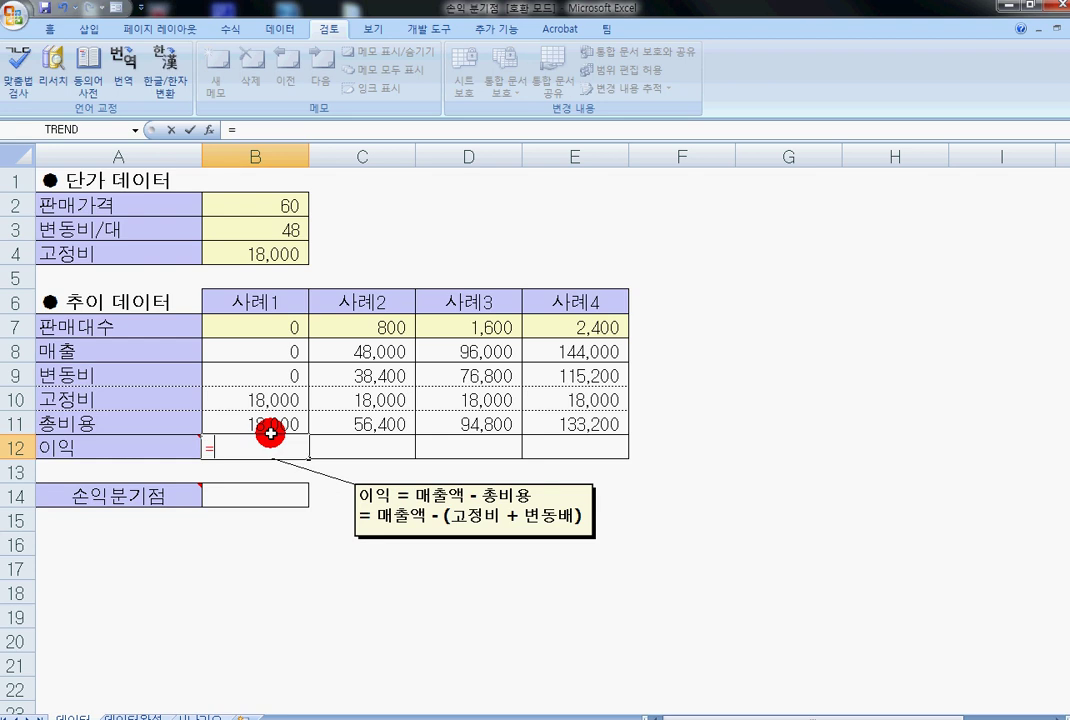
left_click(255, 355)
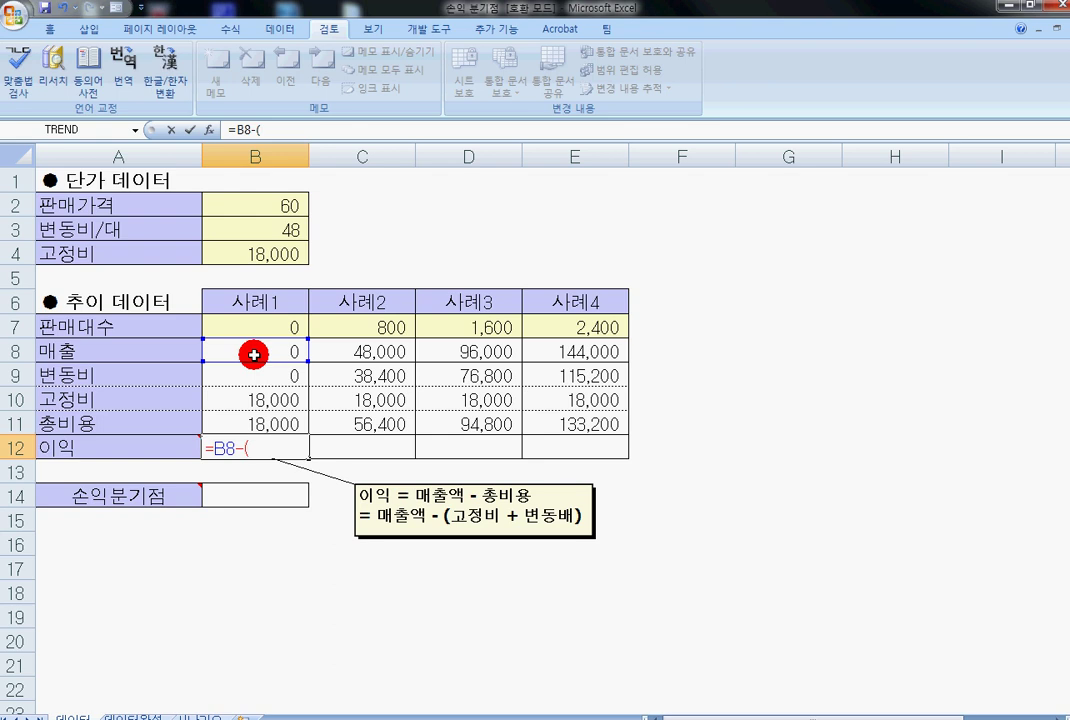
left_click(267, 425)
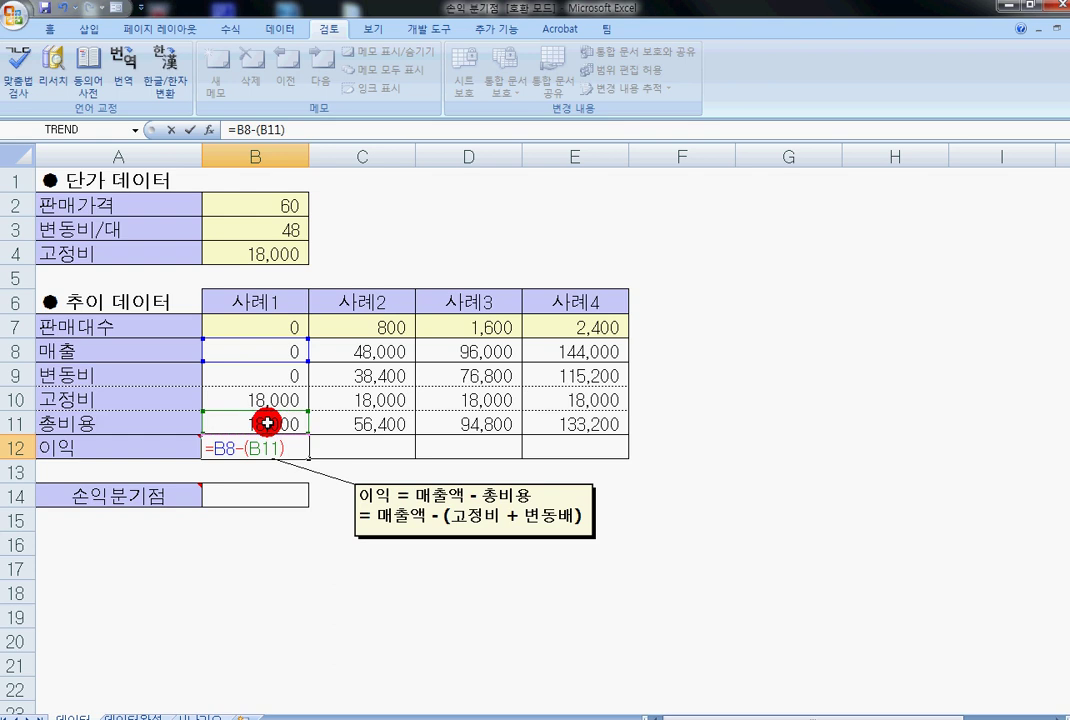
key("Return")
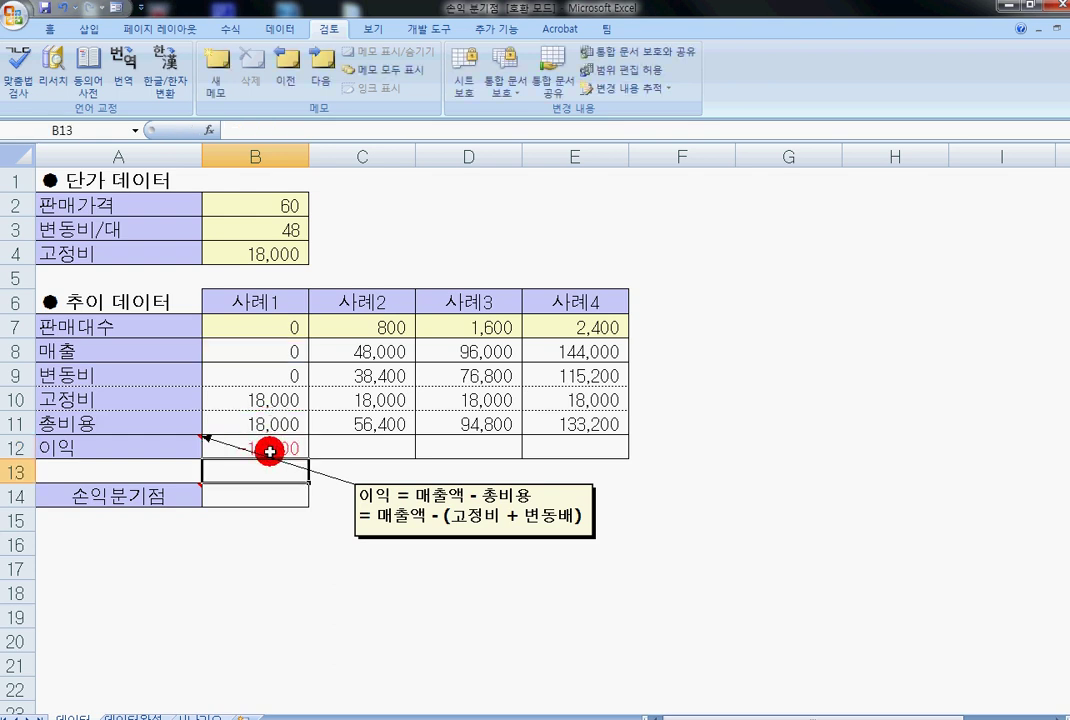
left_click(270, 447)
left_click_drag(305, 458, 599, 454)
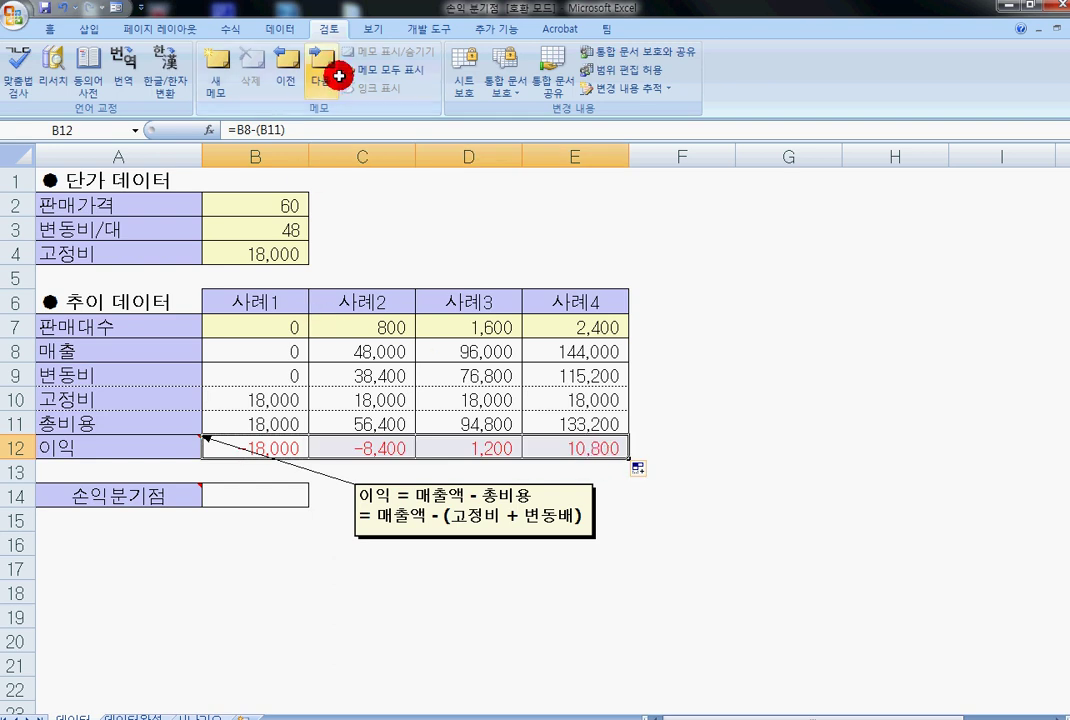
- Hide the memo attached to the 이익 label in A12
key("Left")
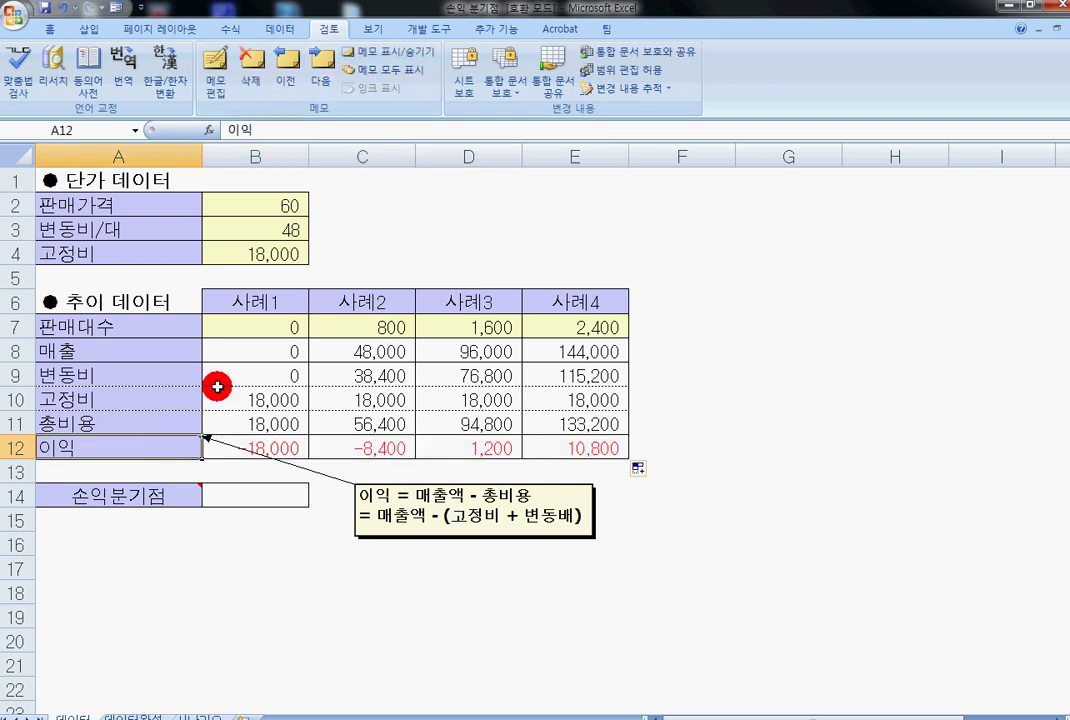
left_click(378, 51)
- Change the font color of the 이익 values in D12:E12 to black
left_click_drag(432, 440, 555, 443)
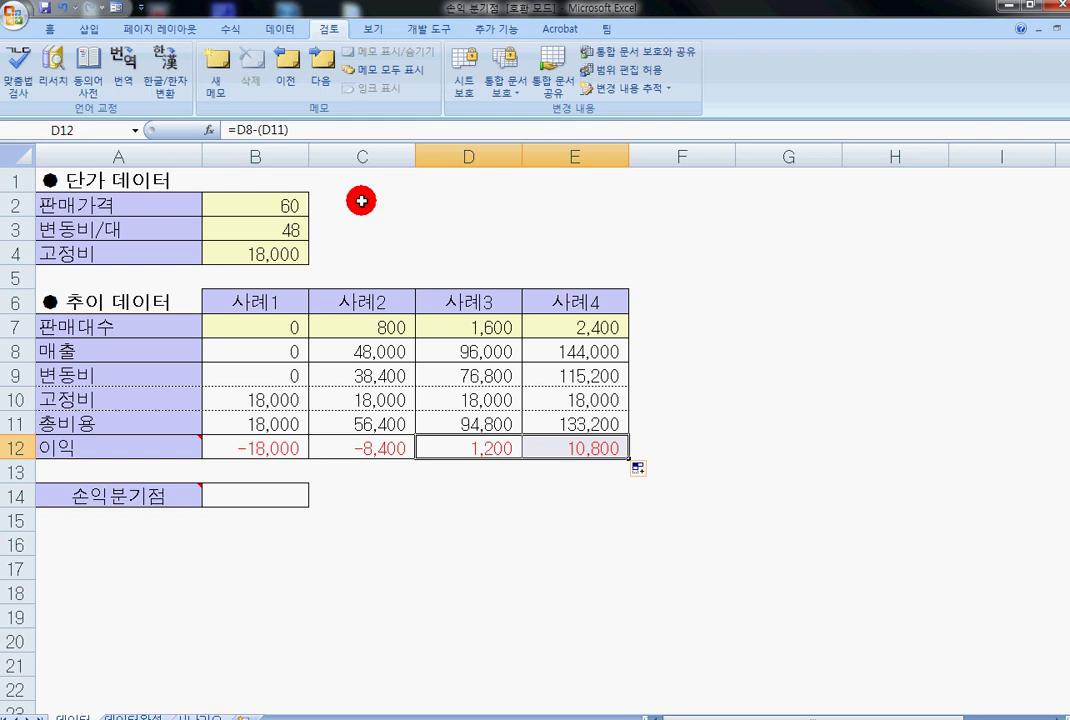
left_click(50, 28)
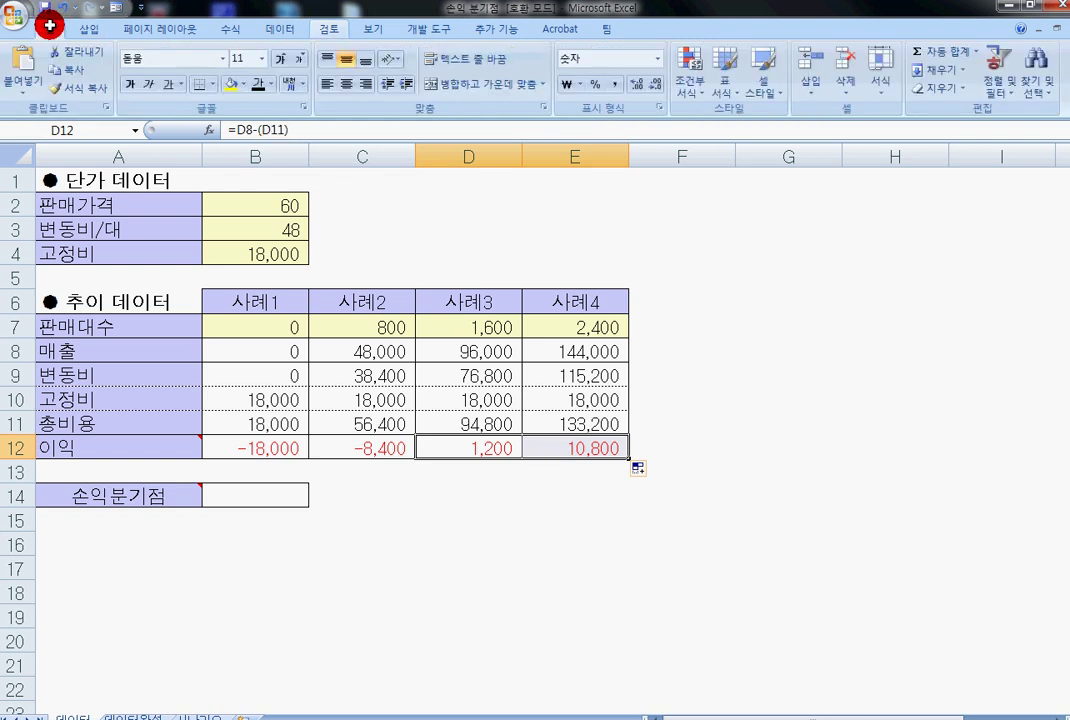
left_click(260, 83)
left_click(420, 490)
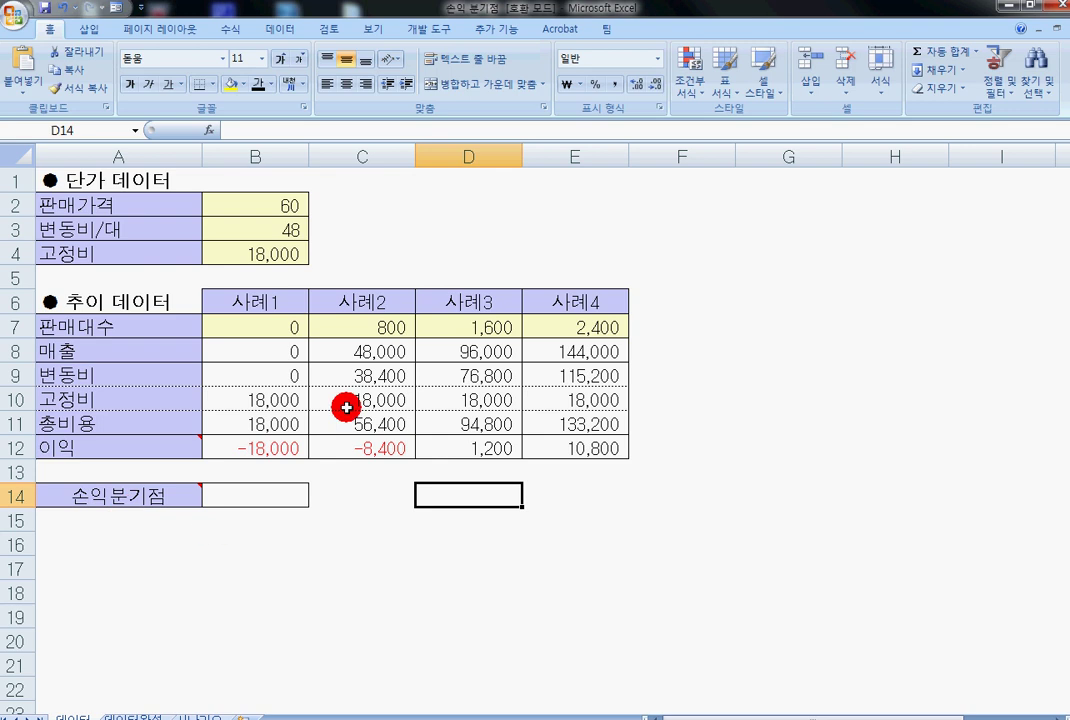
- Show the memo attached to the 손익분기점 label in A14 to read how the break-even point is calculated
left_click(128, 497)
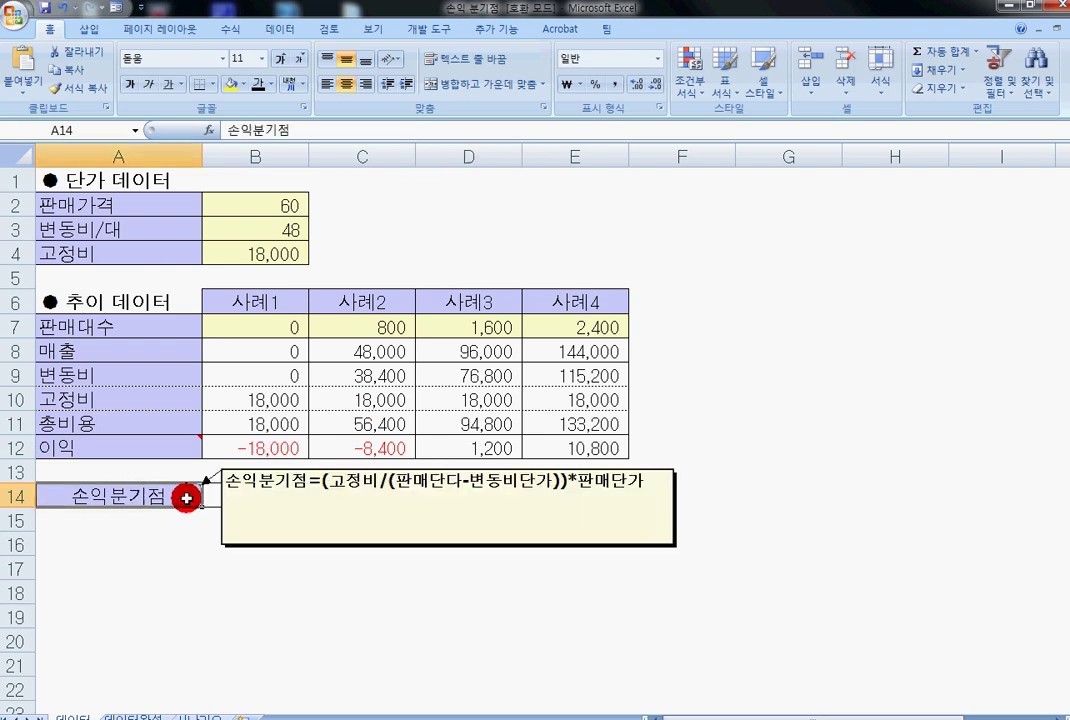
left_click(365, 27)
left_click(328, 30)
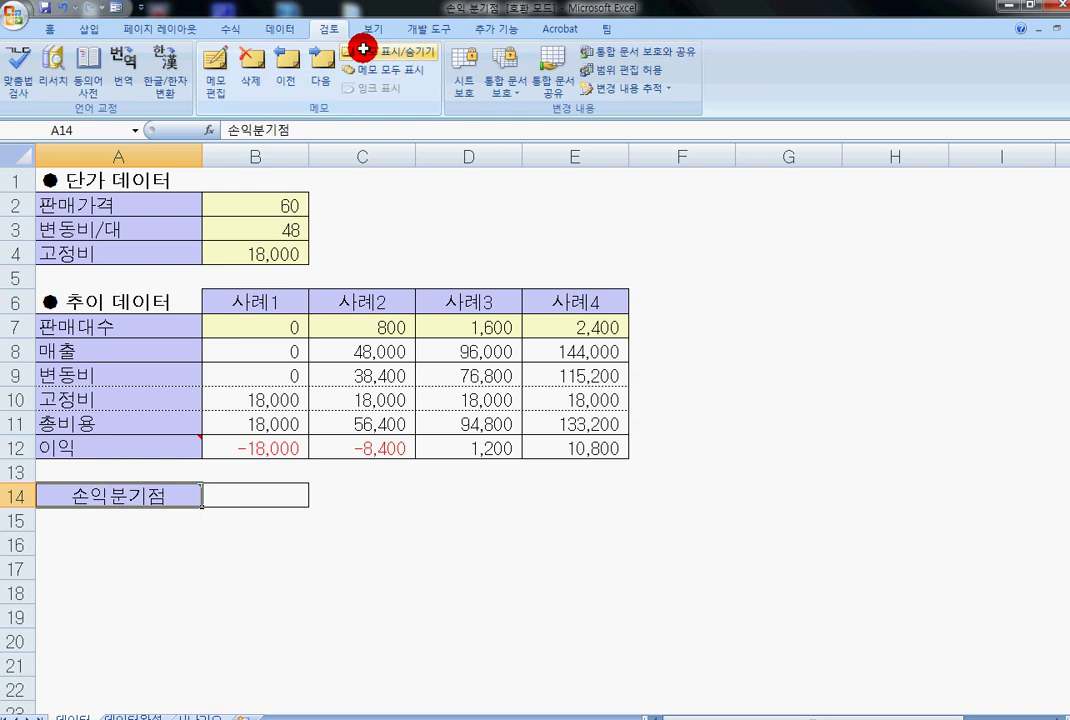
left_click(363, 47)
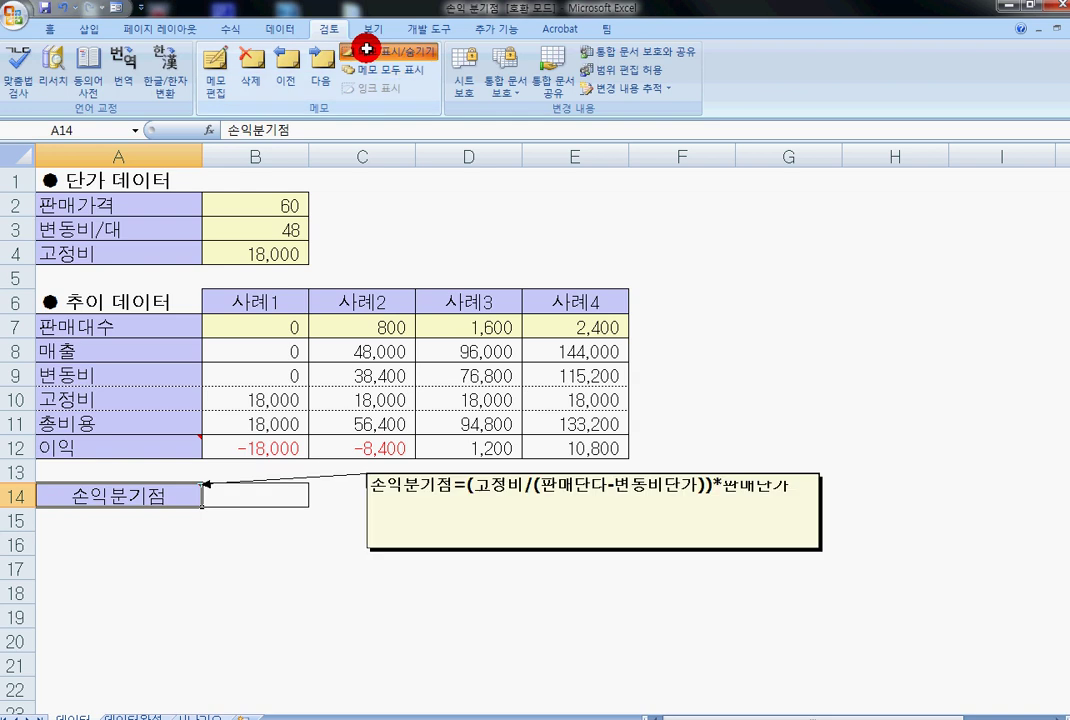
- Enter the break-even formula =(B4/(B2-B3)*B2) in B14, accepting the proposed closing parenthesis
left_click(242, 497)
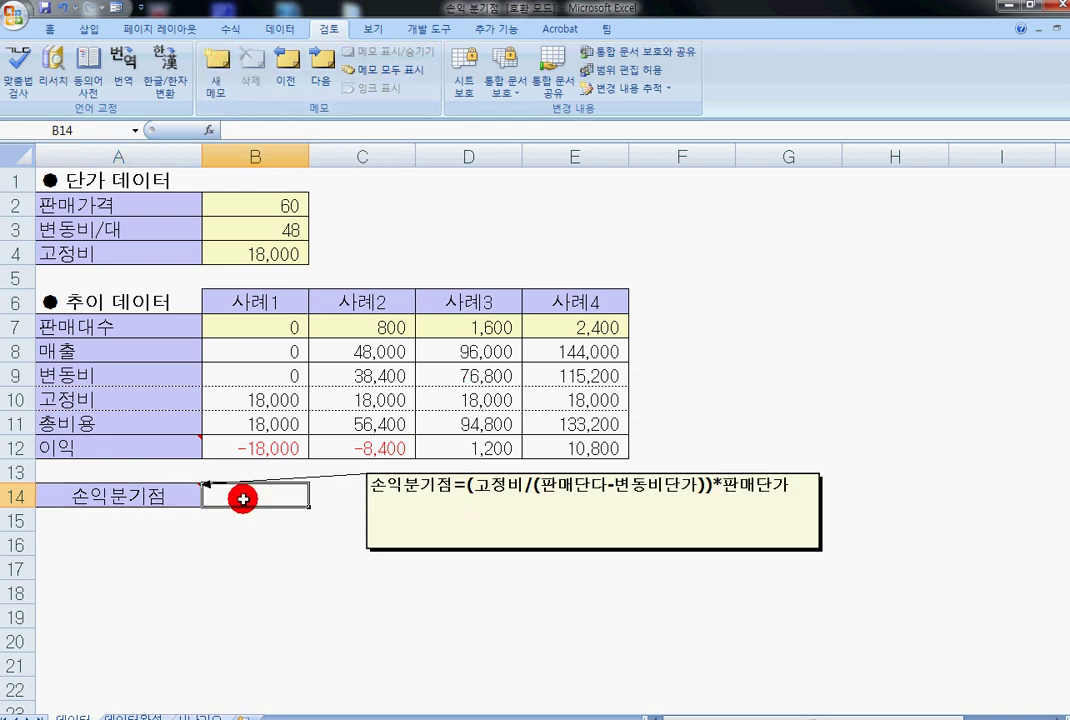
type("=(")
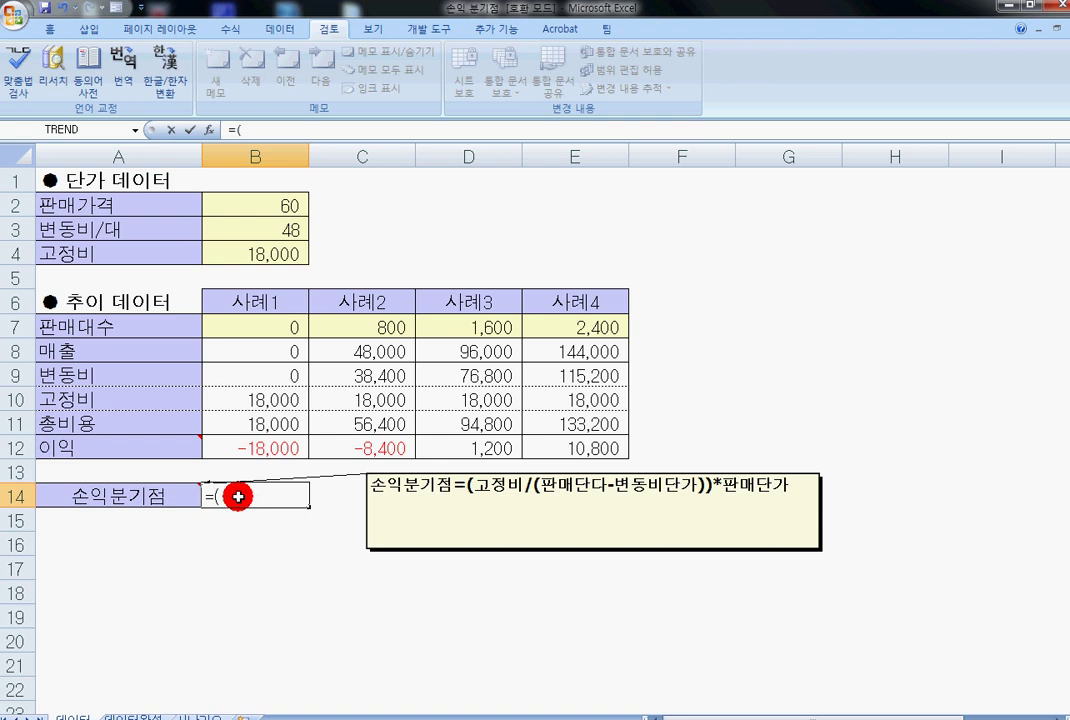
left_click(253, 255)
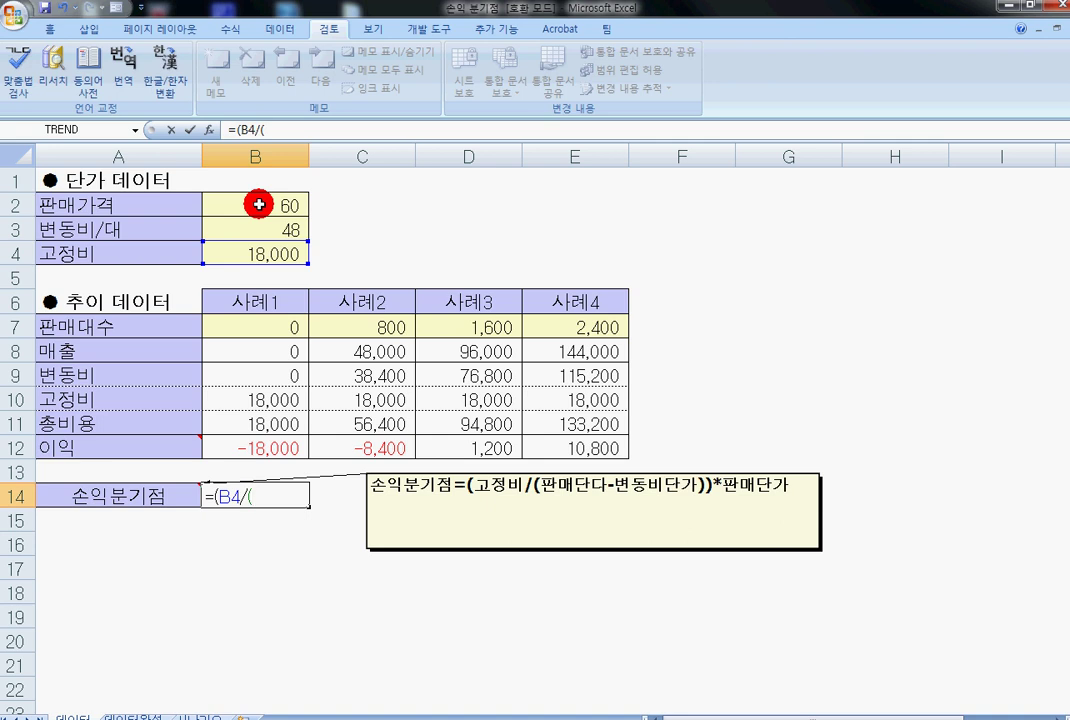
left_click(259, 204)
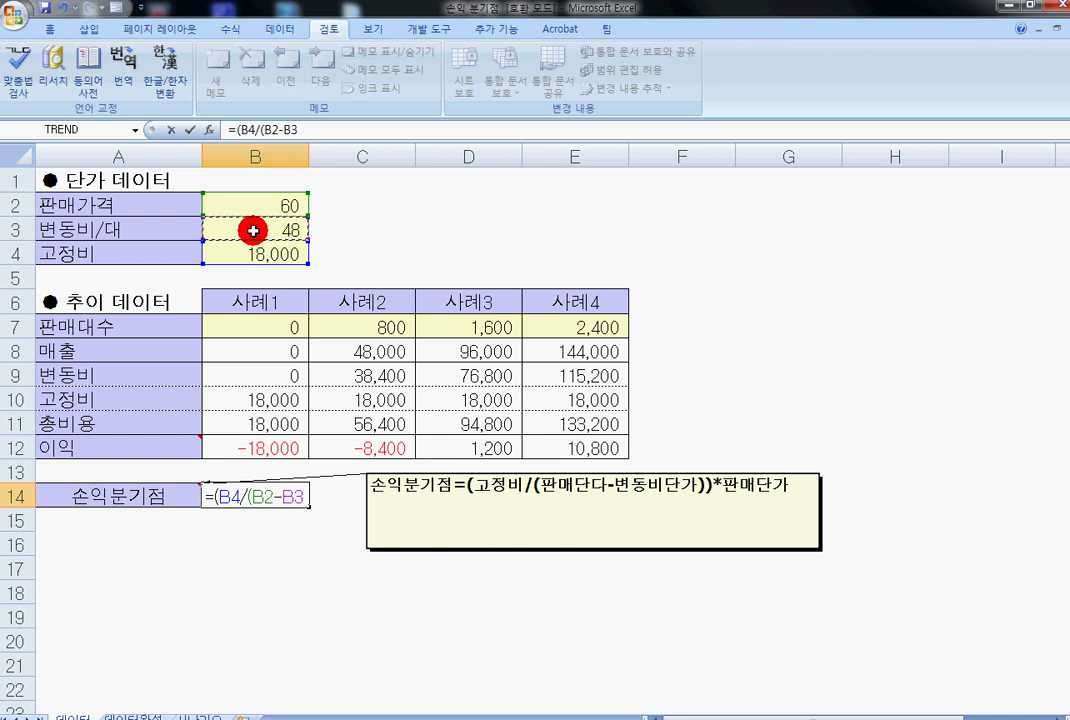
type(")*B2")
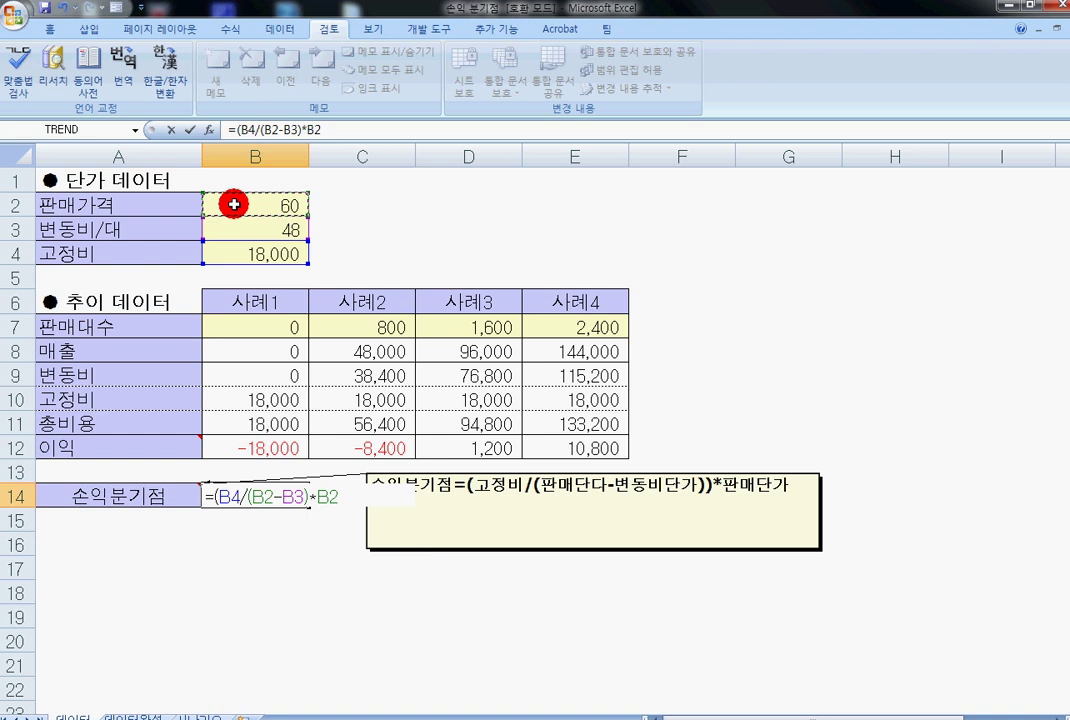
key("Return")
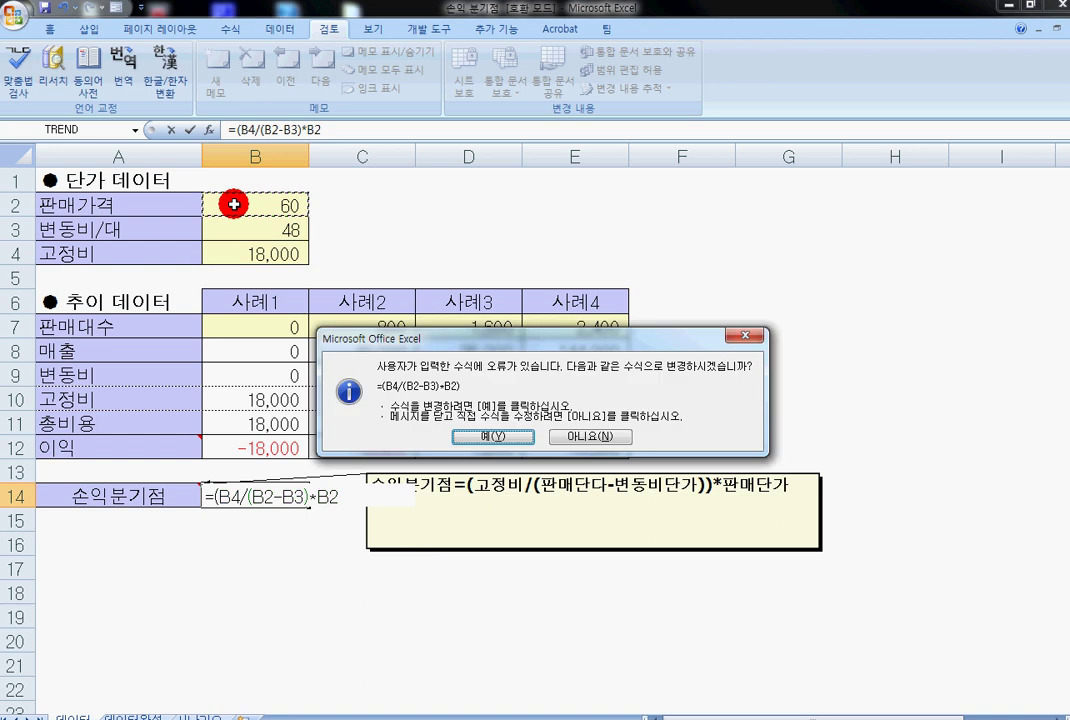
key("Return")
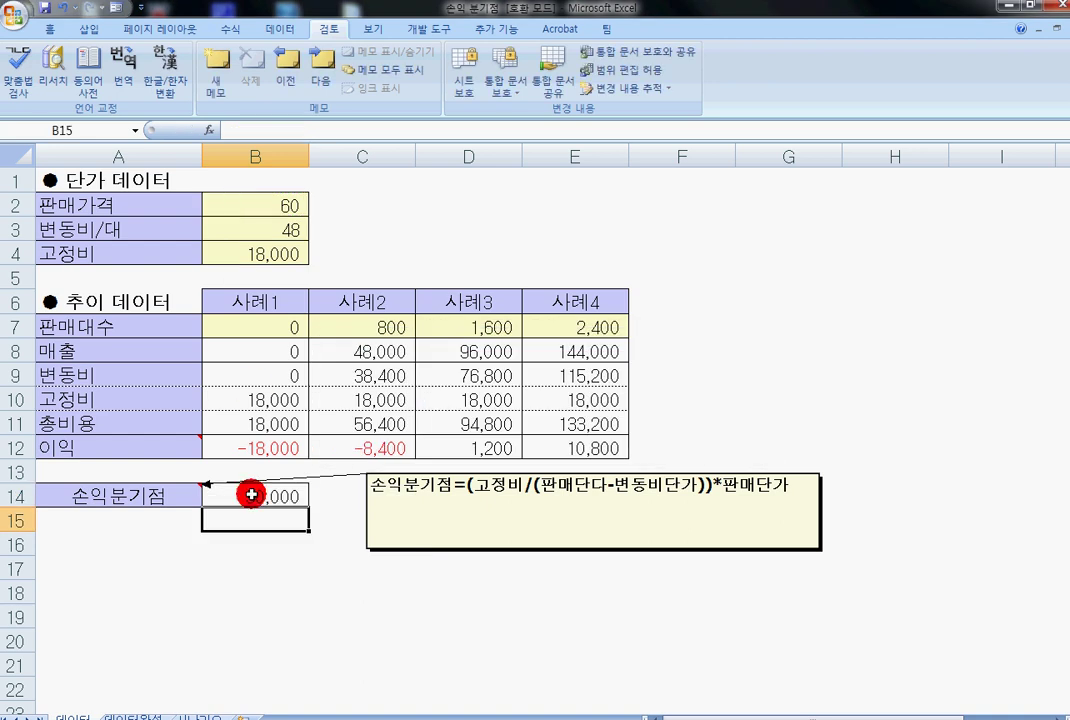
- Correct the typo 판매단다 to 판매단가 in the memo on A14 and hide the memo
left_click(196, 497)
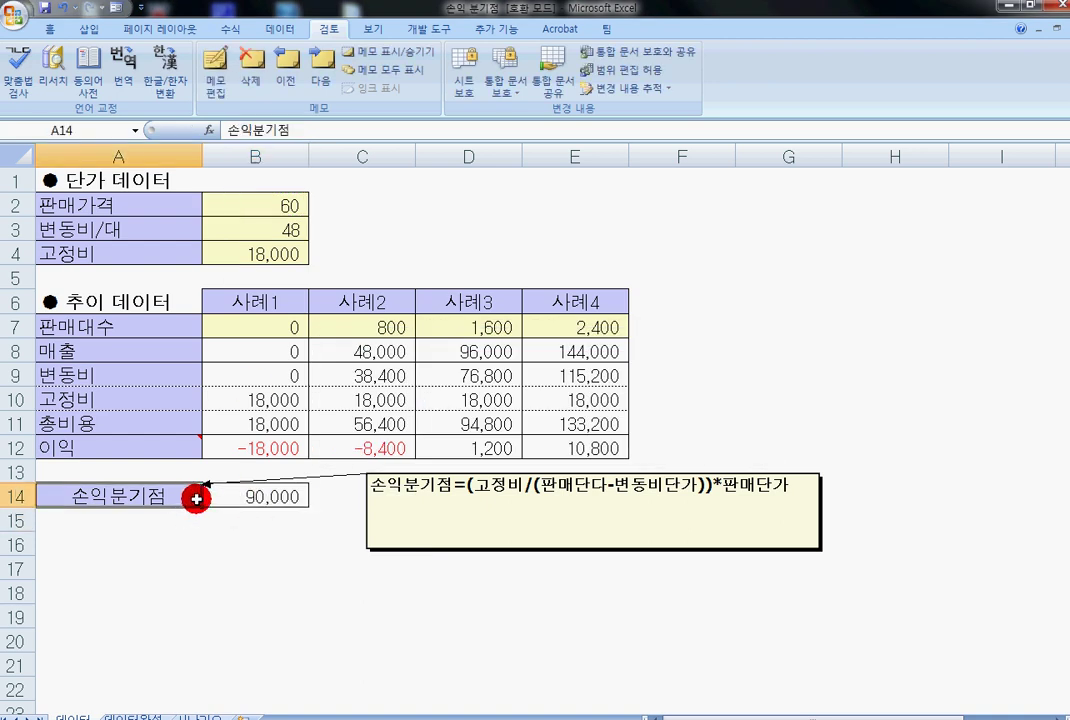
left_click(594, 487)
left_click_drag(594, 486, 590, 479)
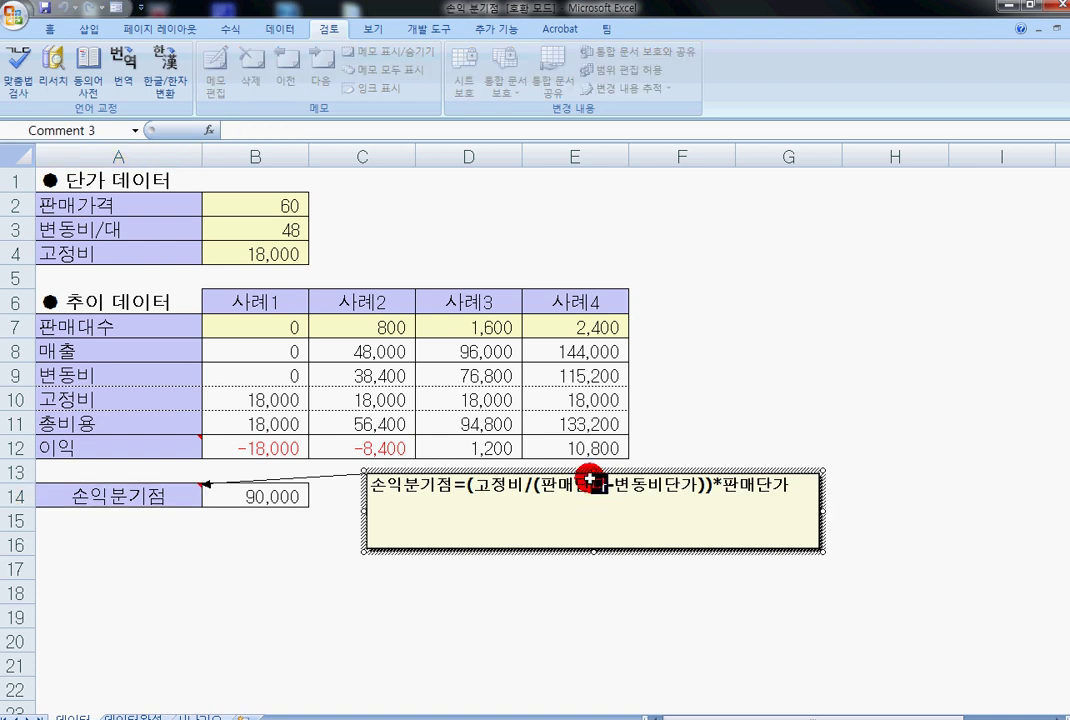
type("ㄱ")
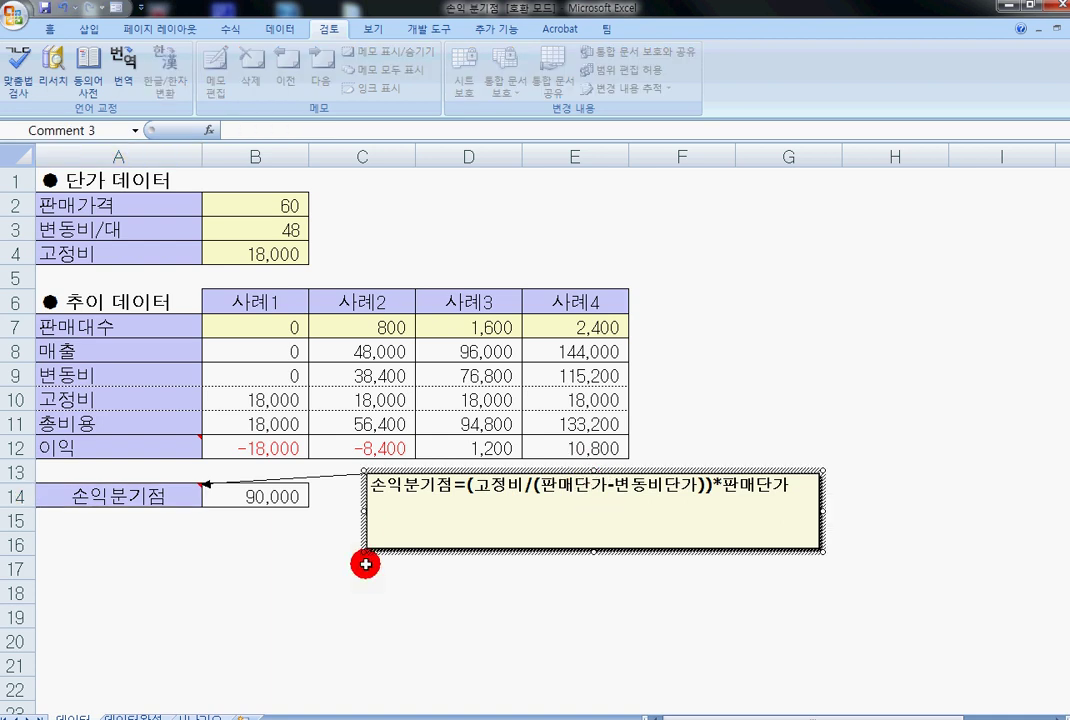
left_click(346, 569)
left_click(172, 496)
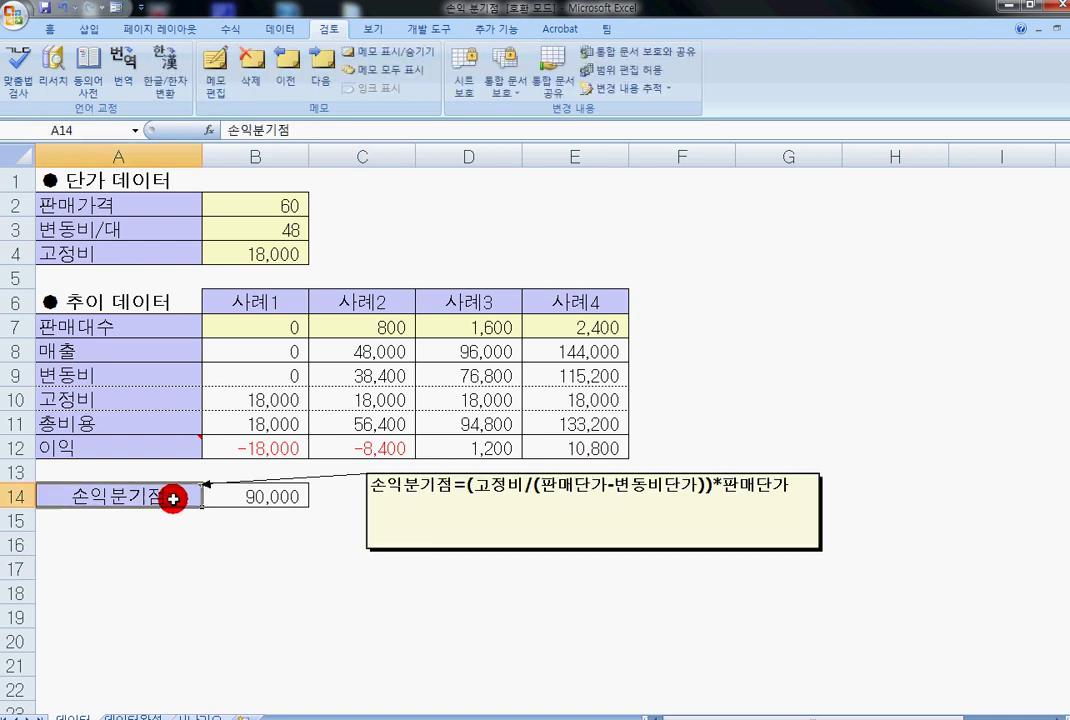
left_click(368, 51)
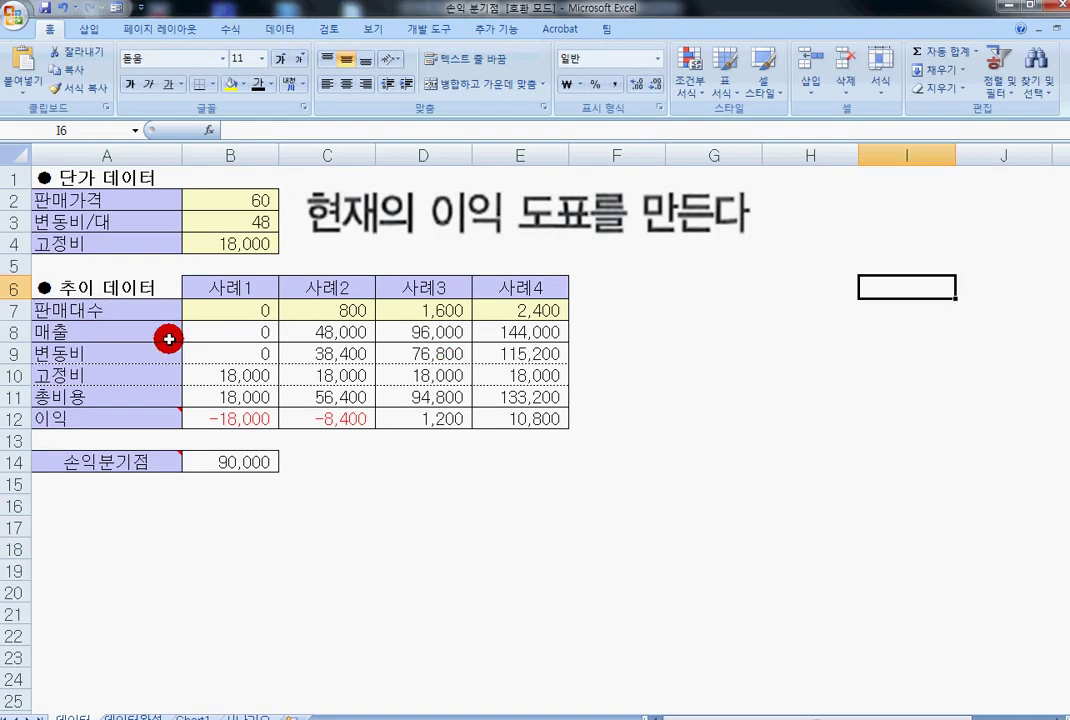
- Insert a plain line chart without markers from the 매출, 고정비 and 총비용 rows, A8:E8 and A10:E11
left_click_drag(148, 334, 521, 334)
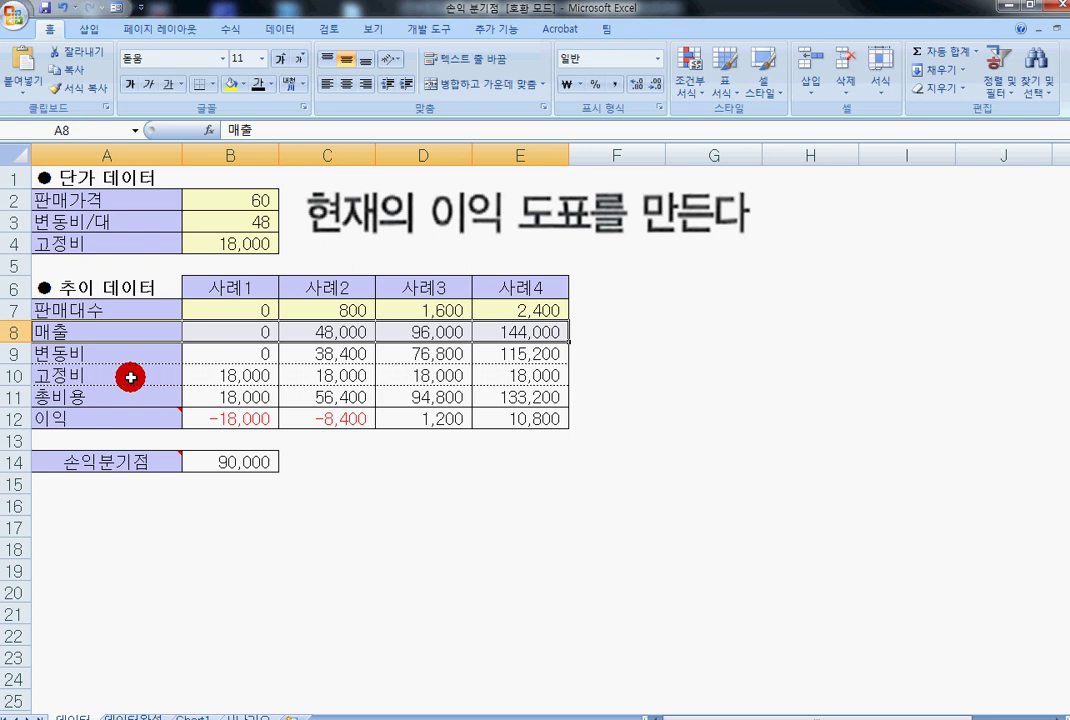
left_click_drag(150, 375, 520, 376, "ctrl")
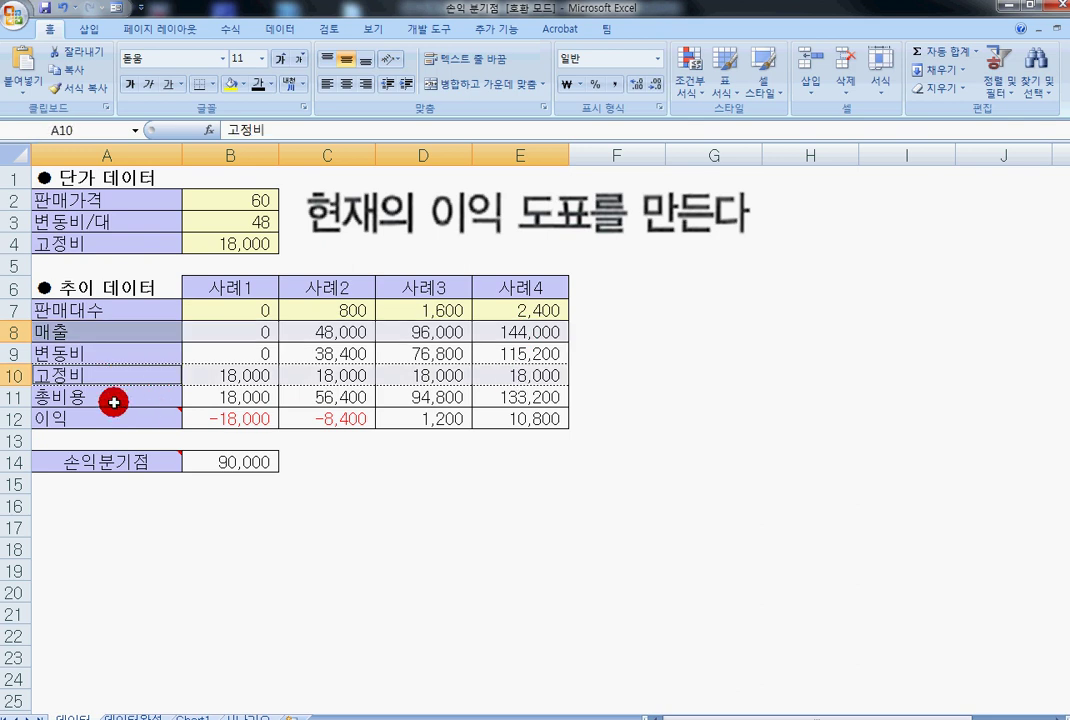
left_click_drag(91, 399, 492, 399, "ctrl")
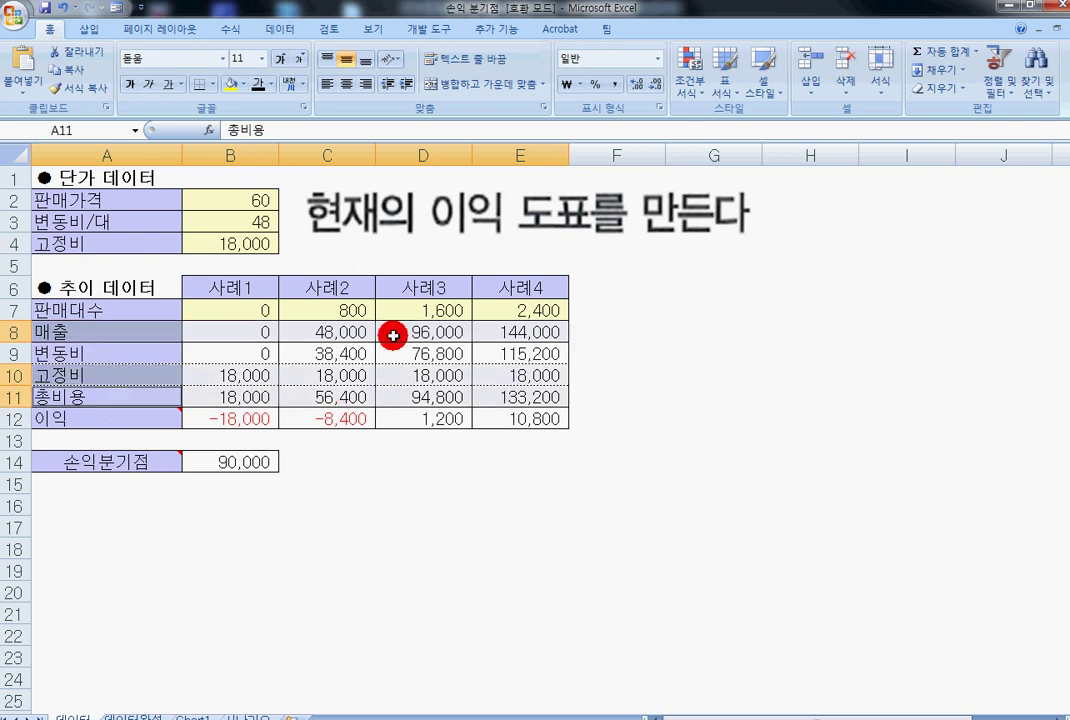
left_click(88, 29)
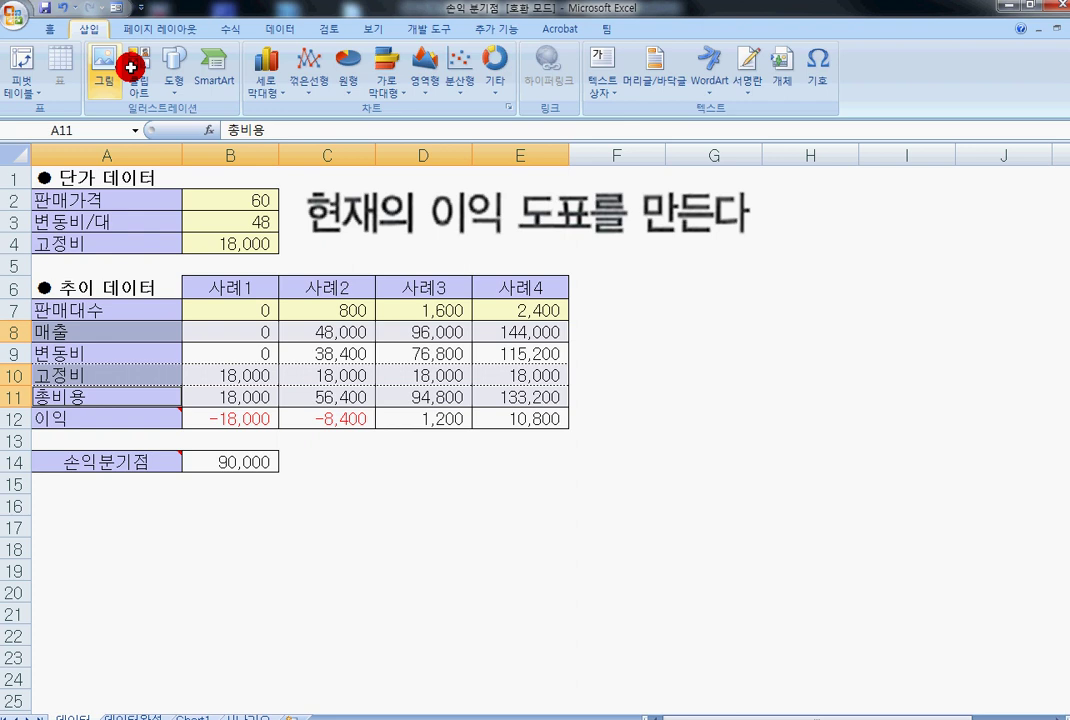
left_click(308, 88)
left_click(320, 142)
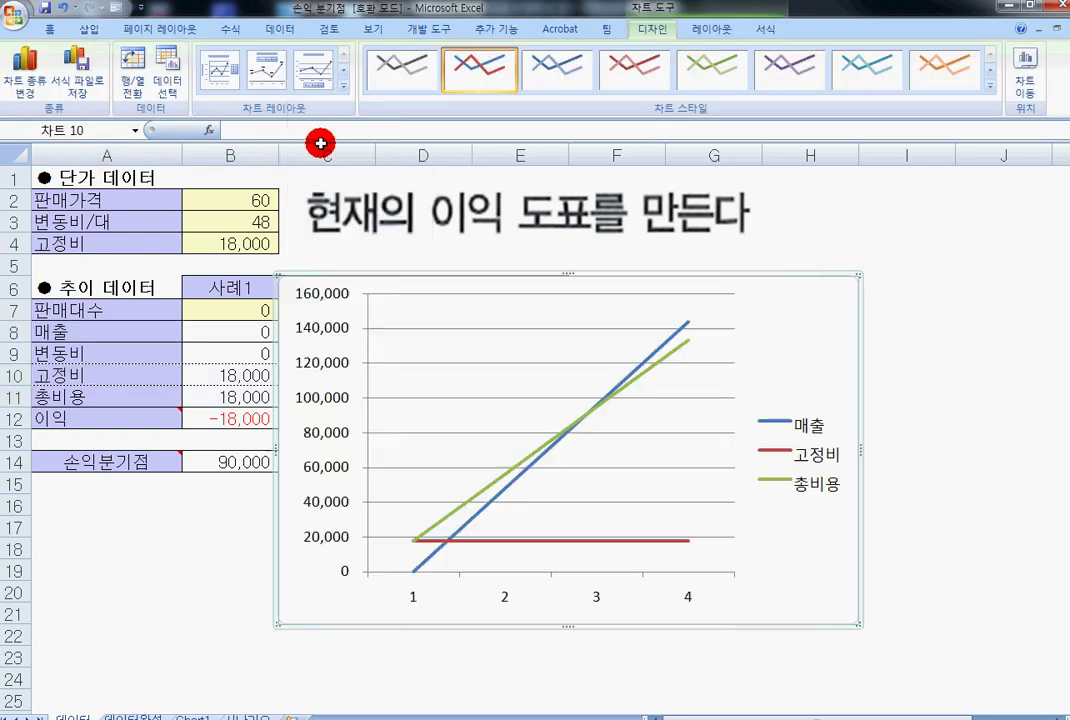
- Move the line chart beside the data table and resize it to cover about F4:J21
left_click_drag(277, 270, 510, 222)
left_click_drag(692, 225, 718, 233)
left_click_drag(924, 635, 1054, 421)
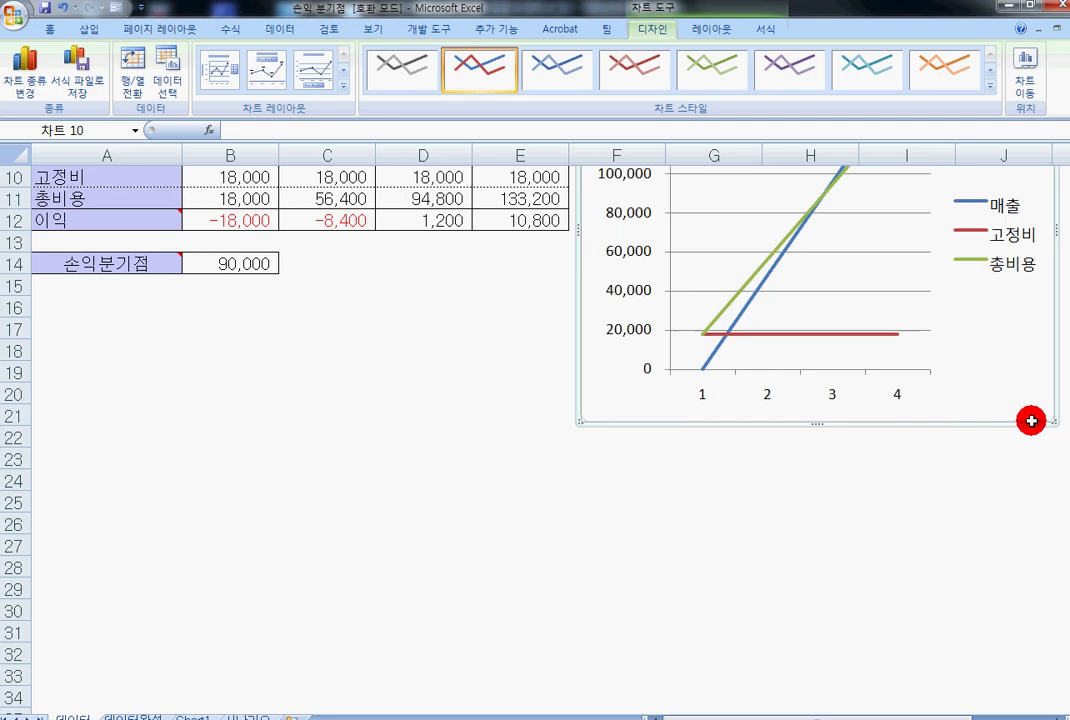
scroll(1029, 349, "up", 3)
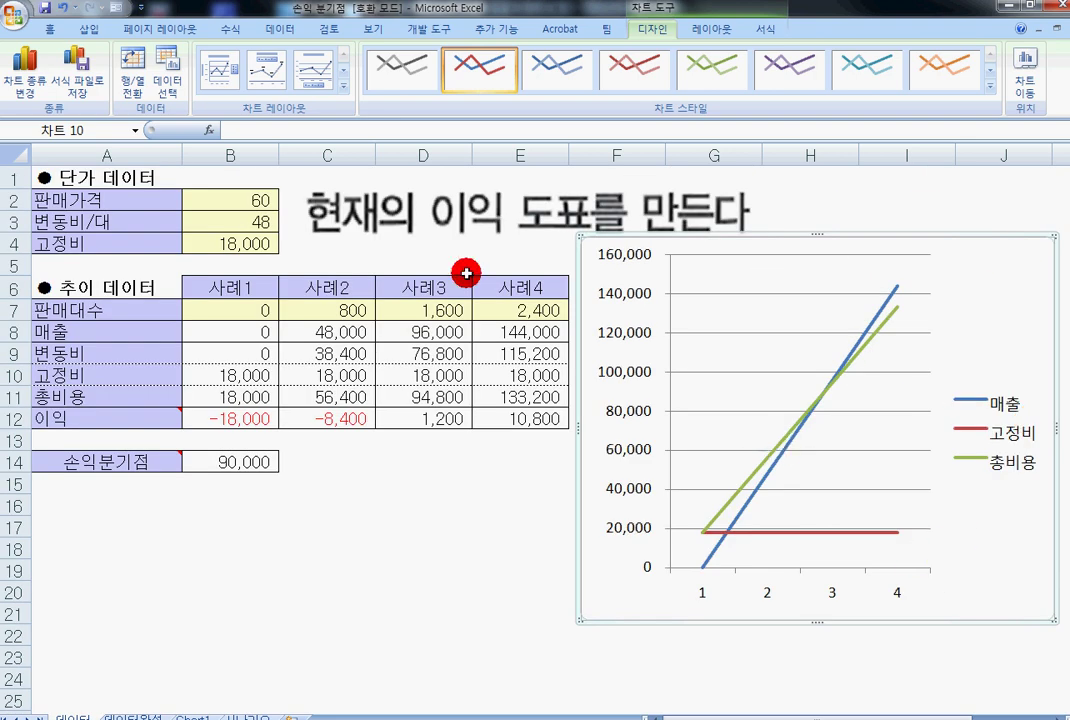
- Set the chart's horizontal axis labels to the 판매대수 values in =데이터!$B$7:$E$7
left_click(166, 80)
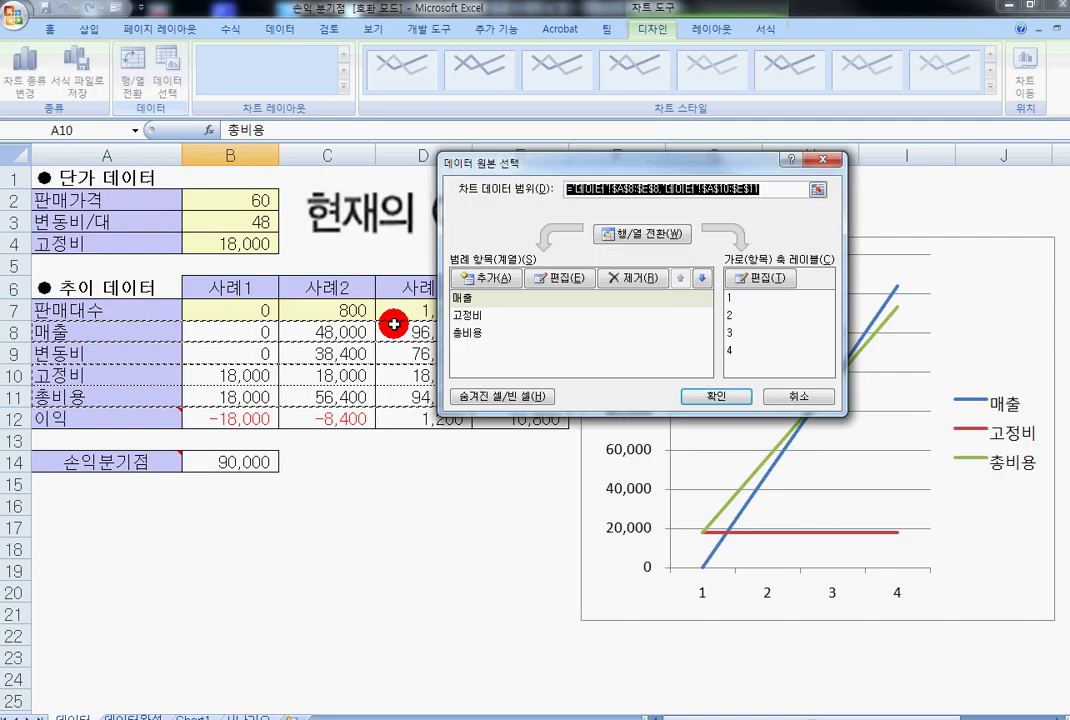
left_click(770, 278)
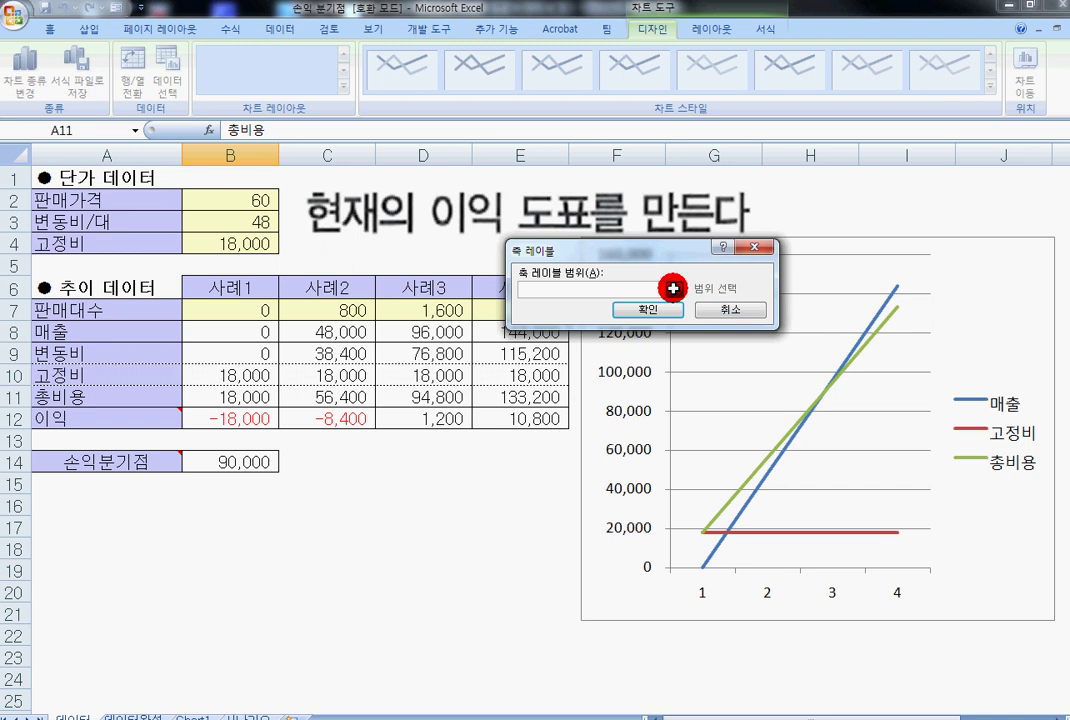
left_click(675, 289)
left_click_drag(239, 309, 549, 311)
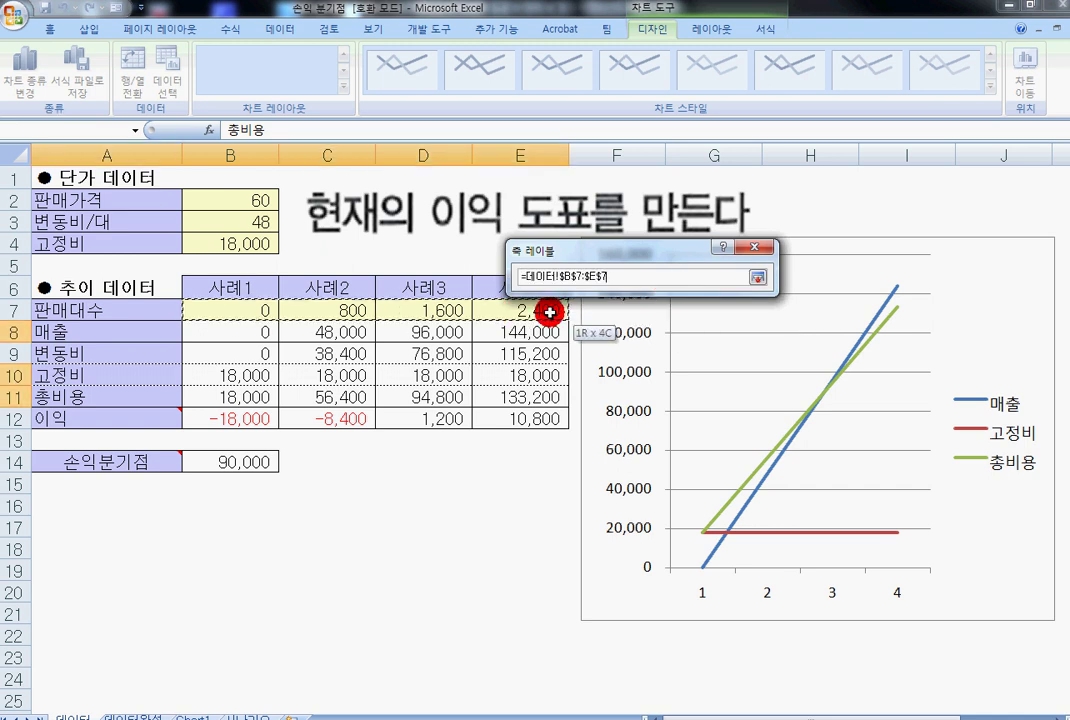
left_click(757, 277)
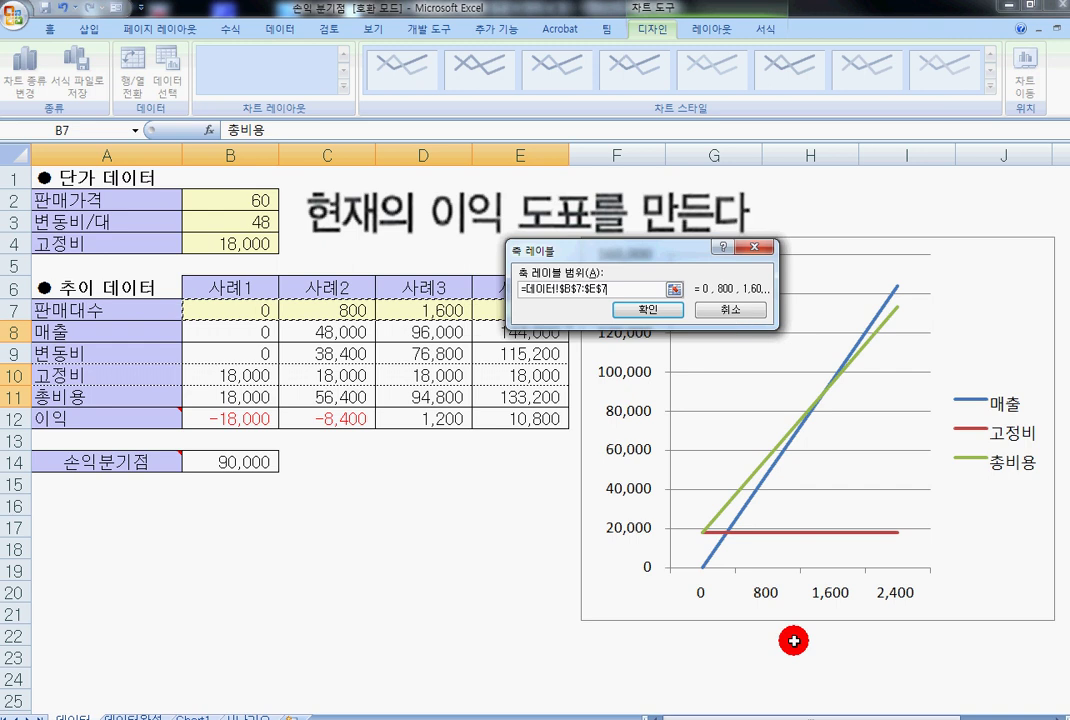
left_click(649, 312)
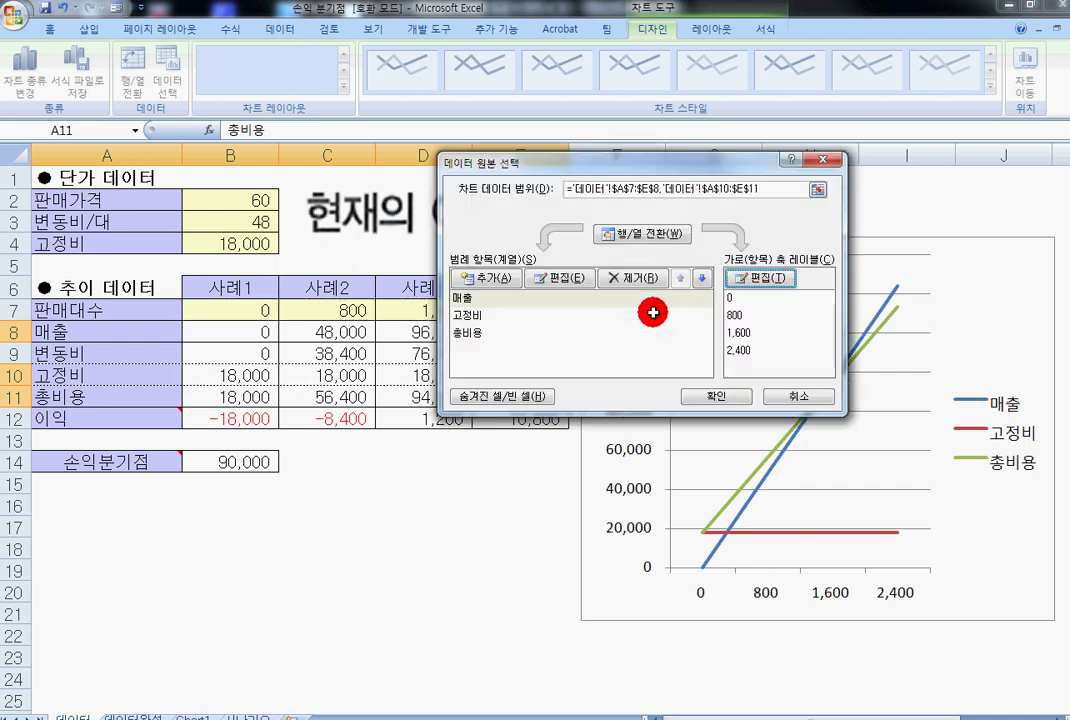
left_click(711, 398)
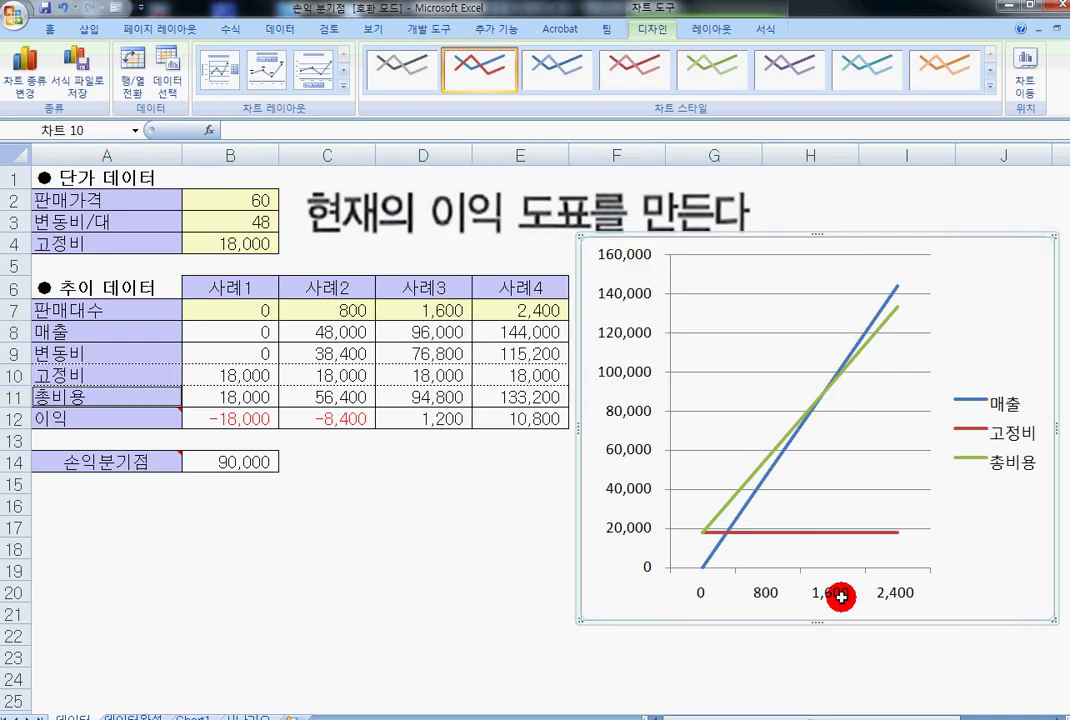
- Set the horizontal axis position to 눈금 so the chart lines start on the vertical axis
left_click(695, 593)
right_click(699, 593)
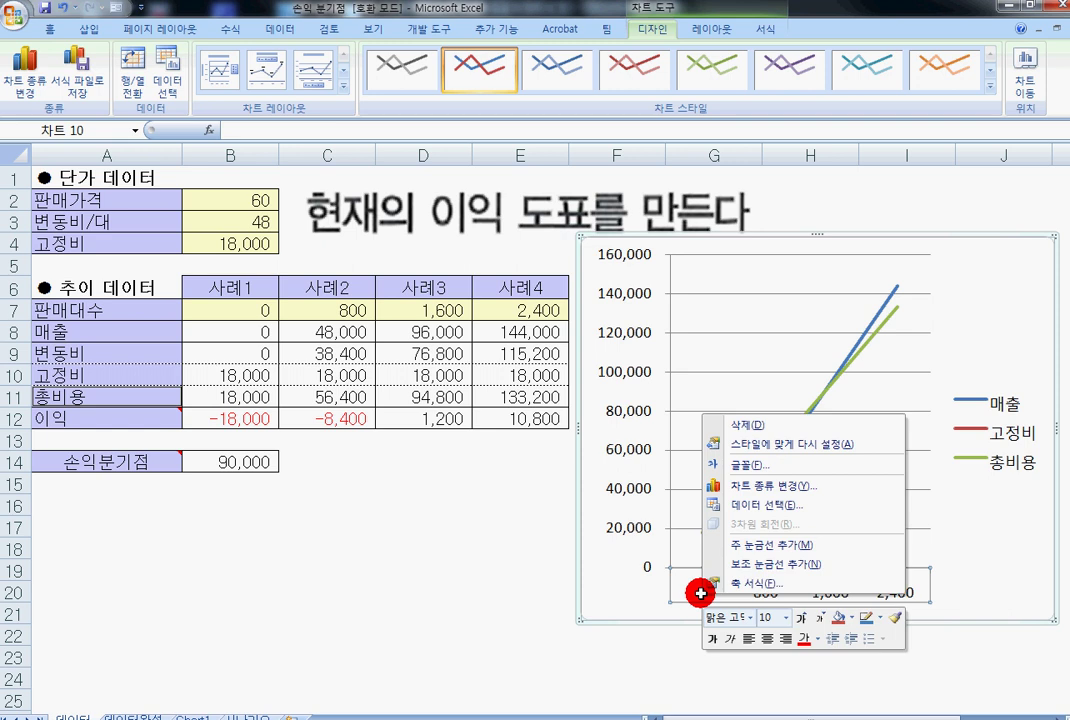
left_click(887, 581)
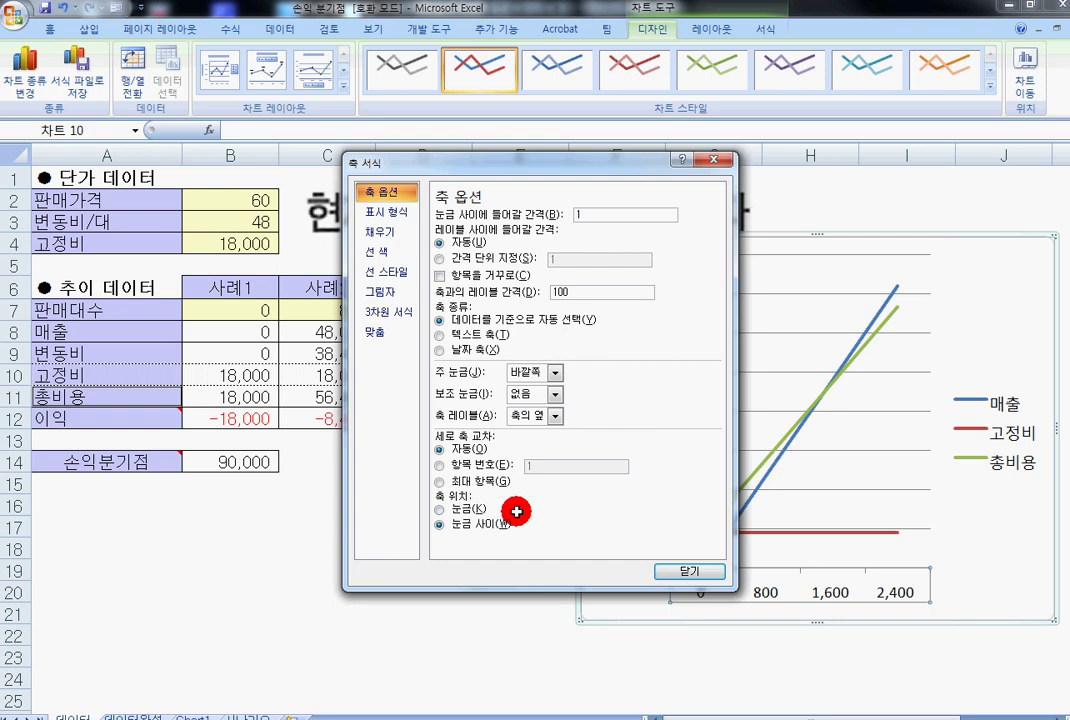
left_click(471, 510)
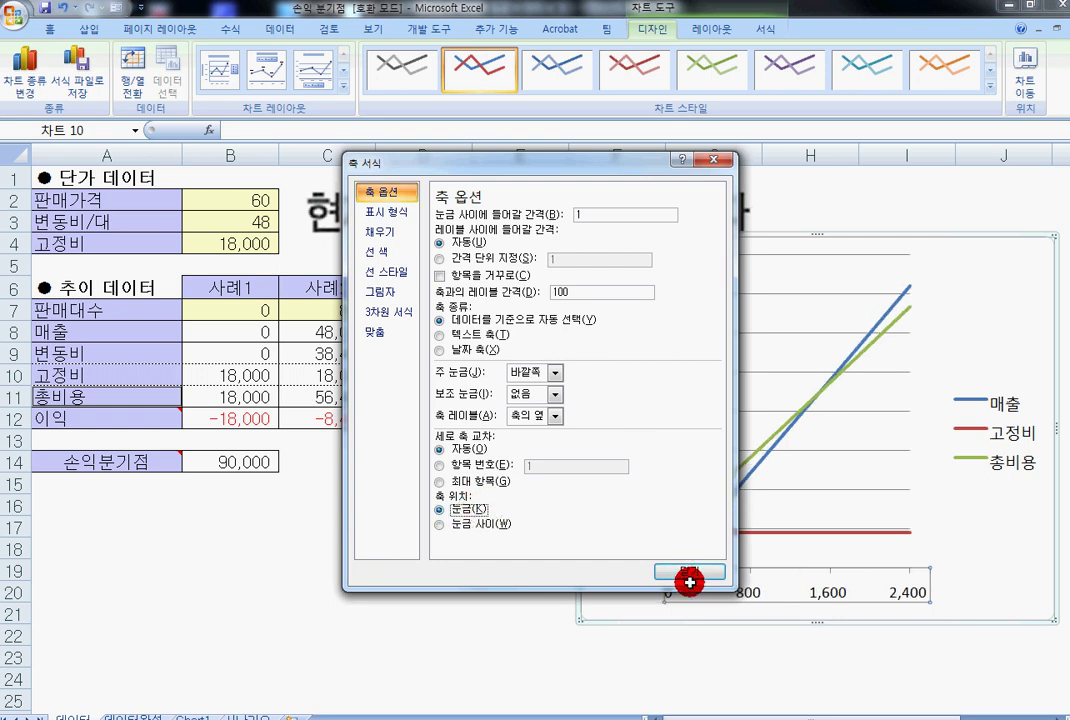
left_click(686, 571)
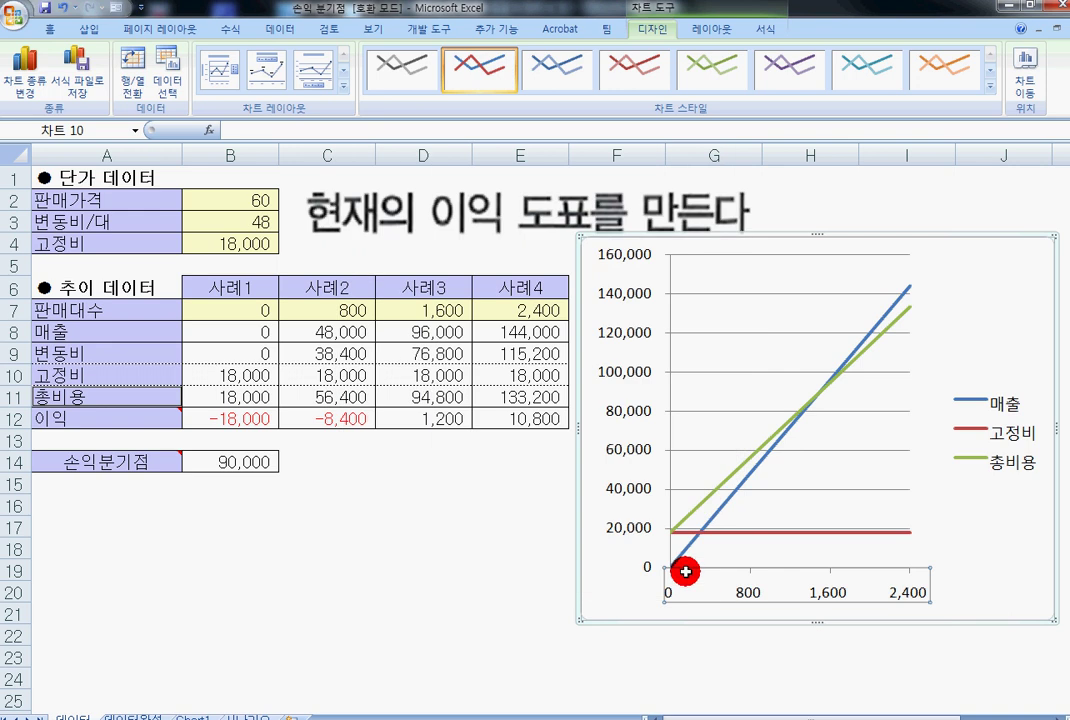
left_click(615, 588)
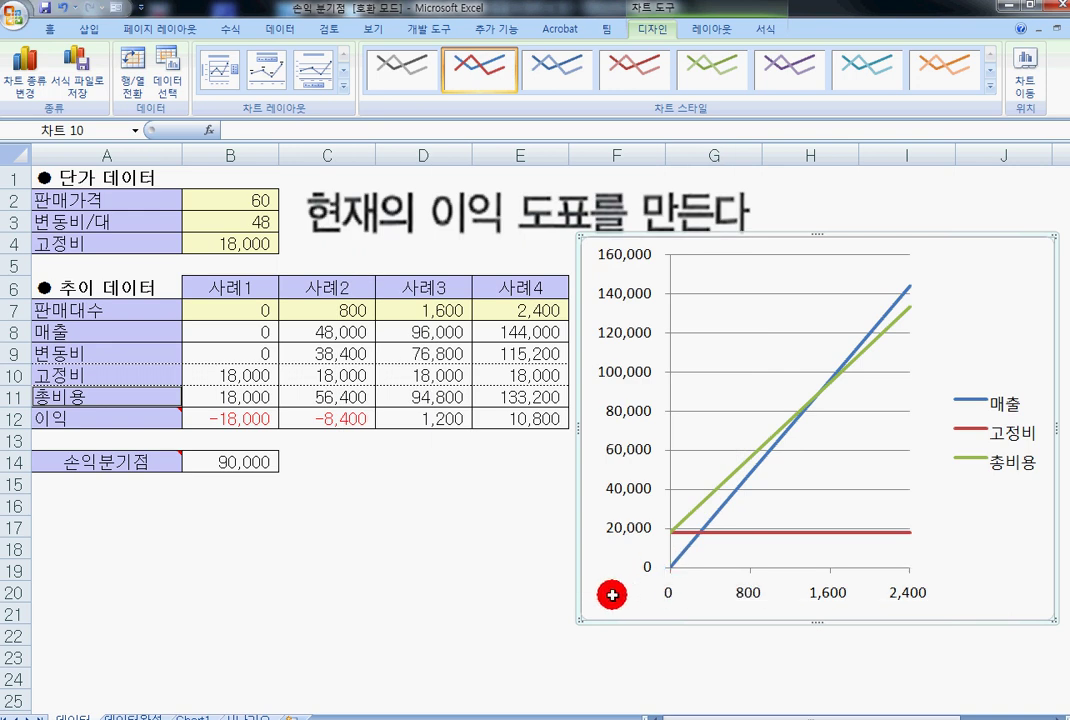